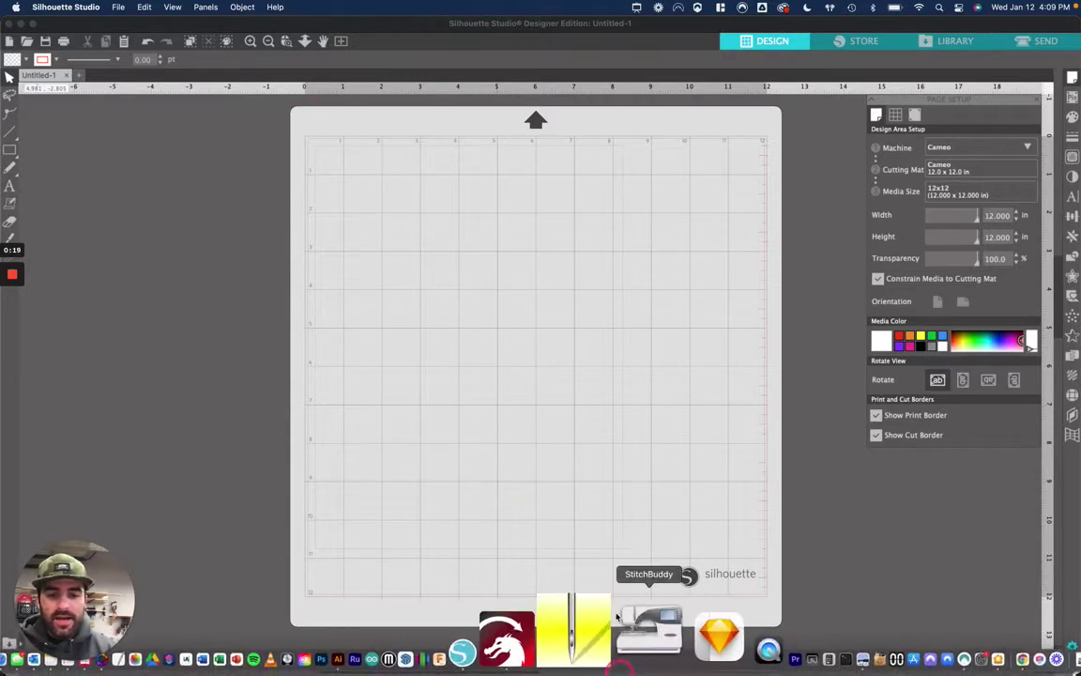
Bring Silhouette Studio's blank Untitled-1 design, set for a Cameo 12x12 mat, to the front
mouse_move(497, 671)
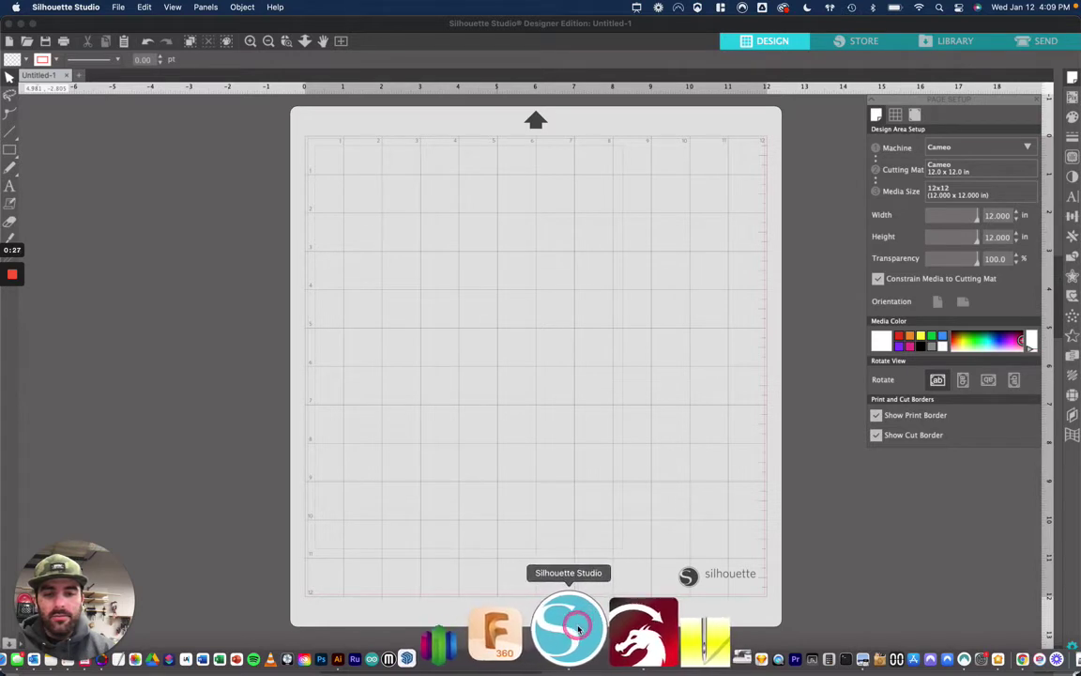
click(693, 403)
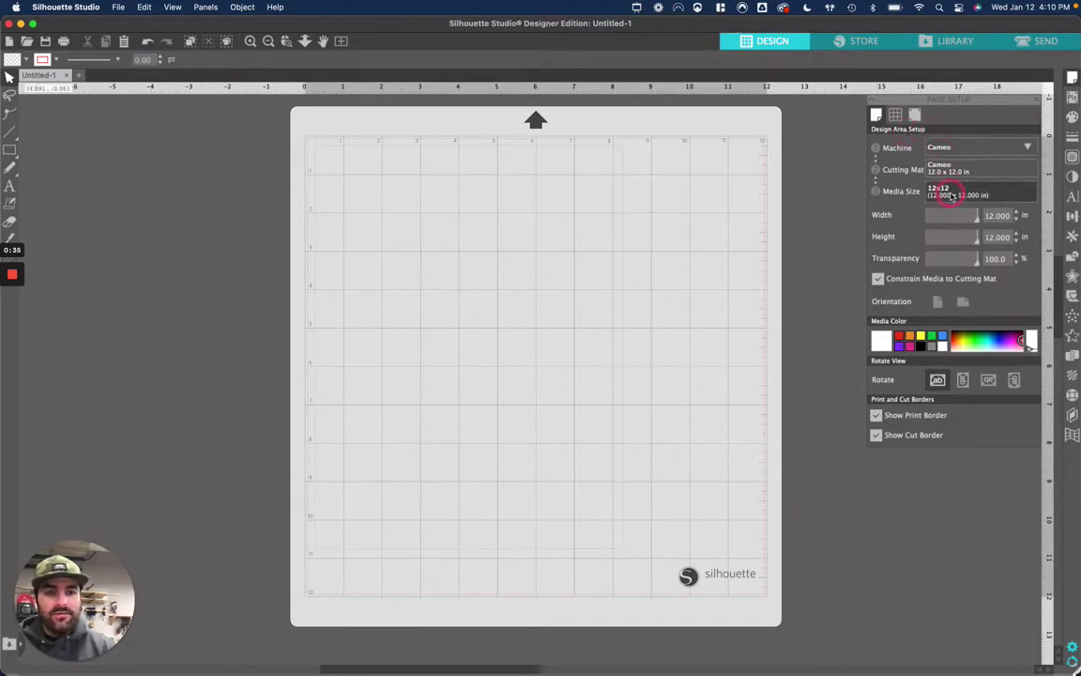
Open the Panels menu in Silhouette Studio's menu bar
click(801, 195)
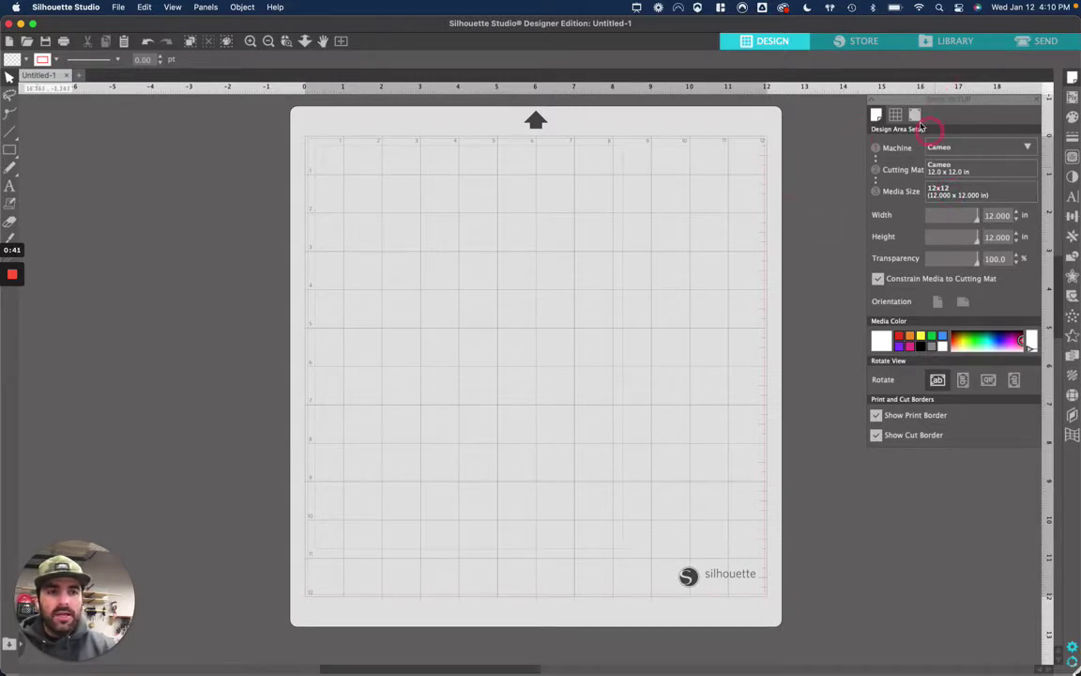
click(801, 110)
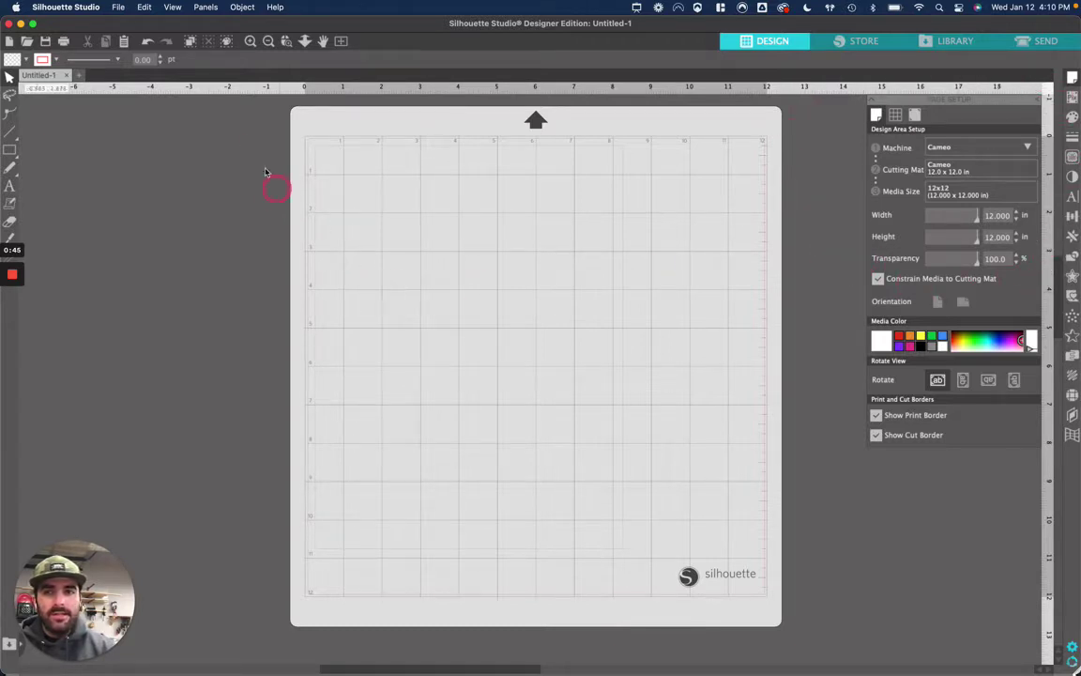
click(204, 10)
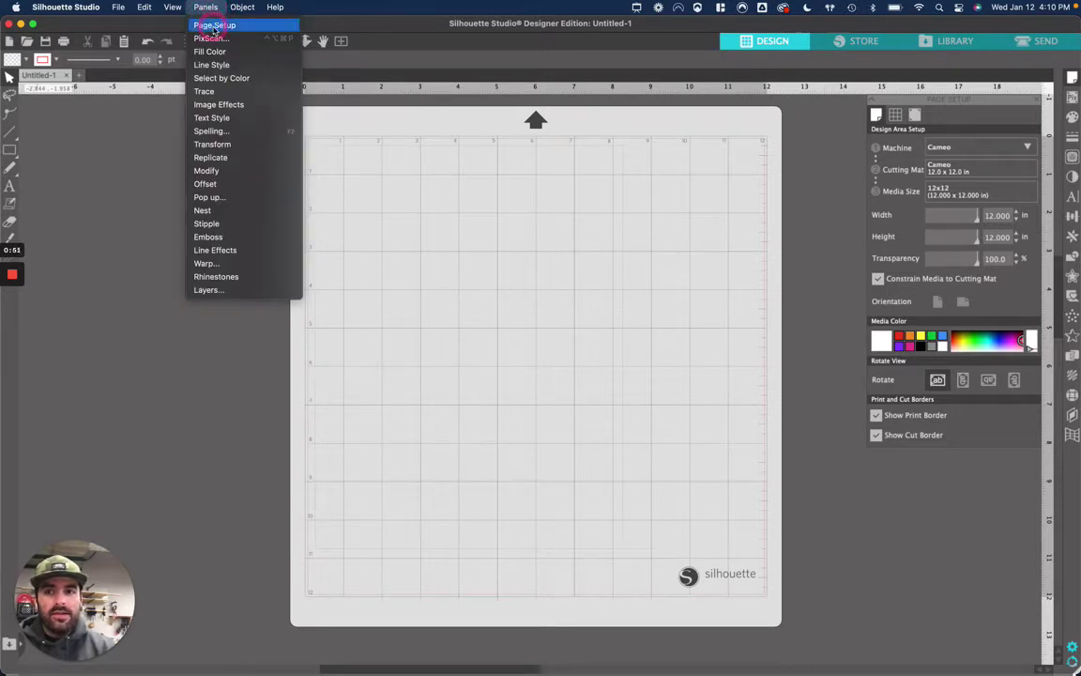
Verify Page Setup shows Cameo, 12x12 mat and 12x12 media, then show all windows
click(213, 26)
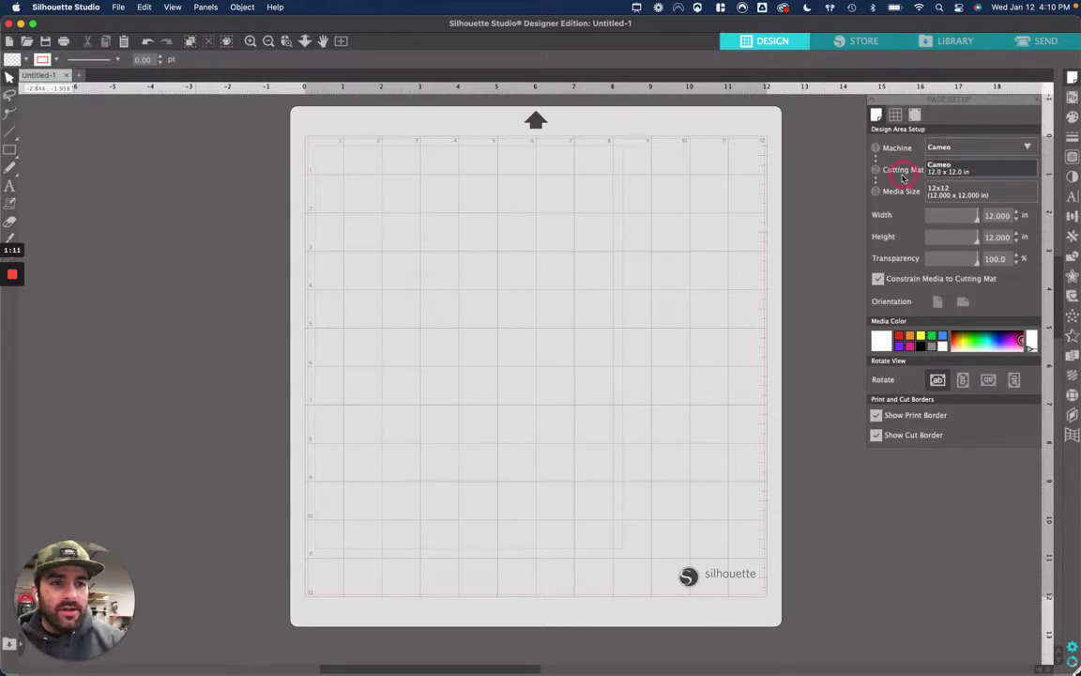
click(963, 172)
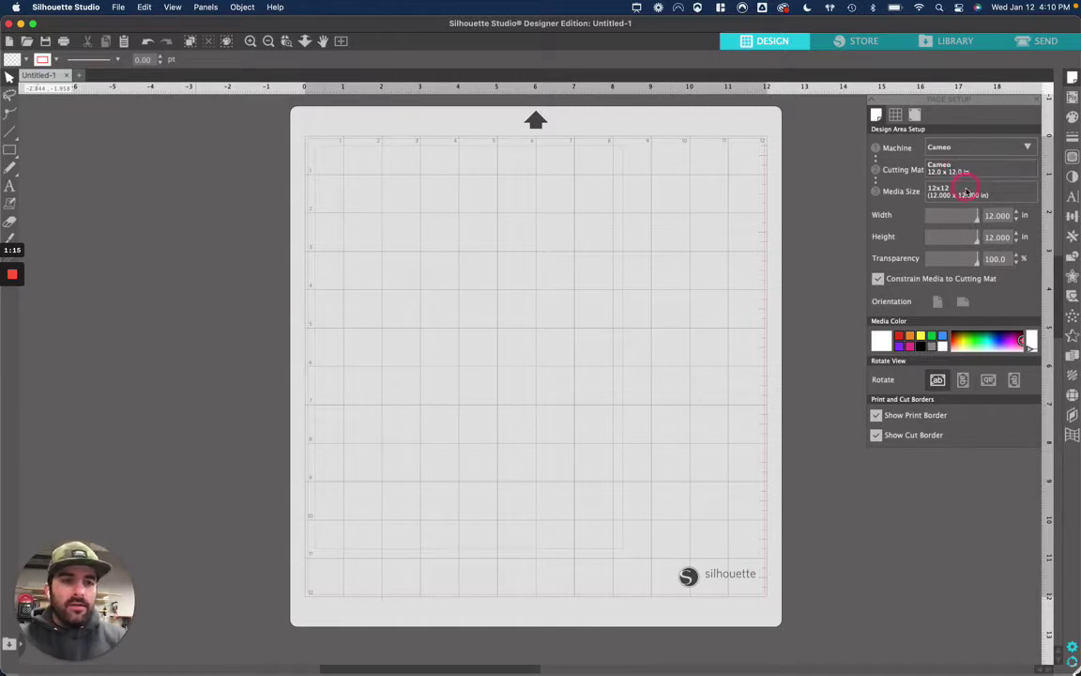
click(963, 200)
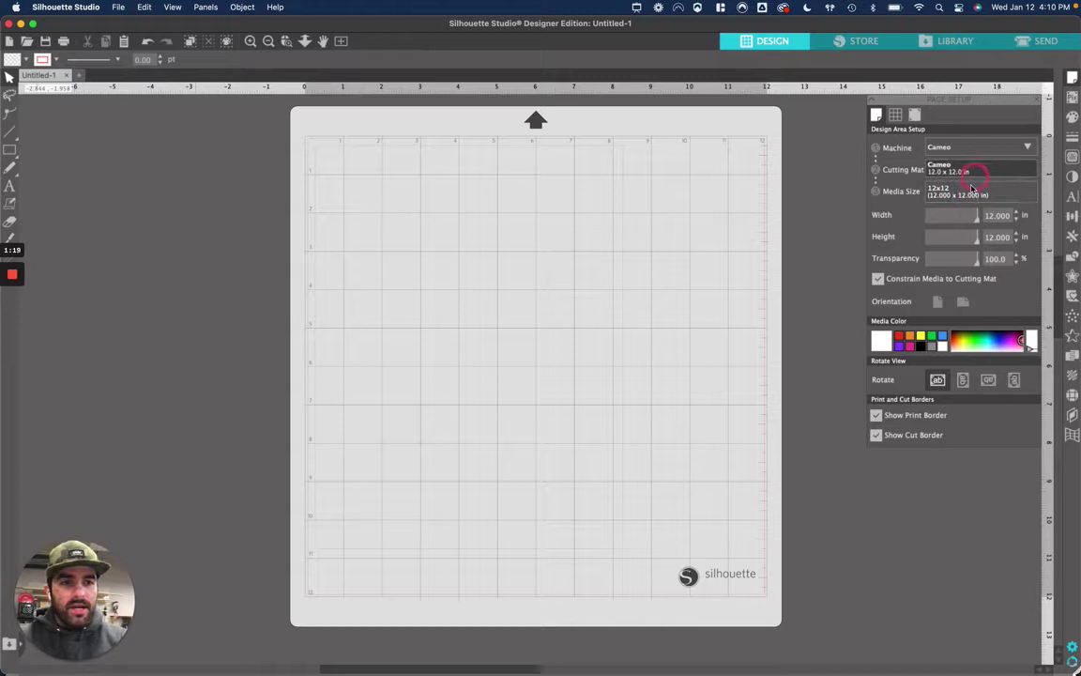
click(768, 307)
click(942, 211)
click(373, 131)
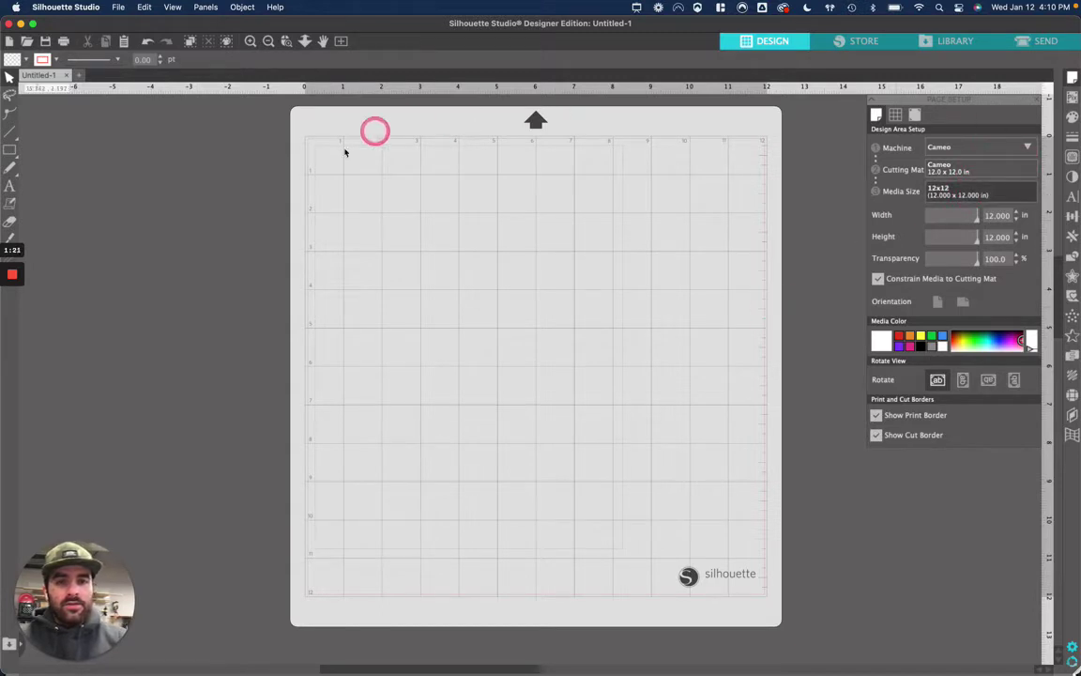
click(934, 258)
click(937, 145)
click(871, 166)
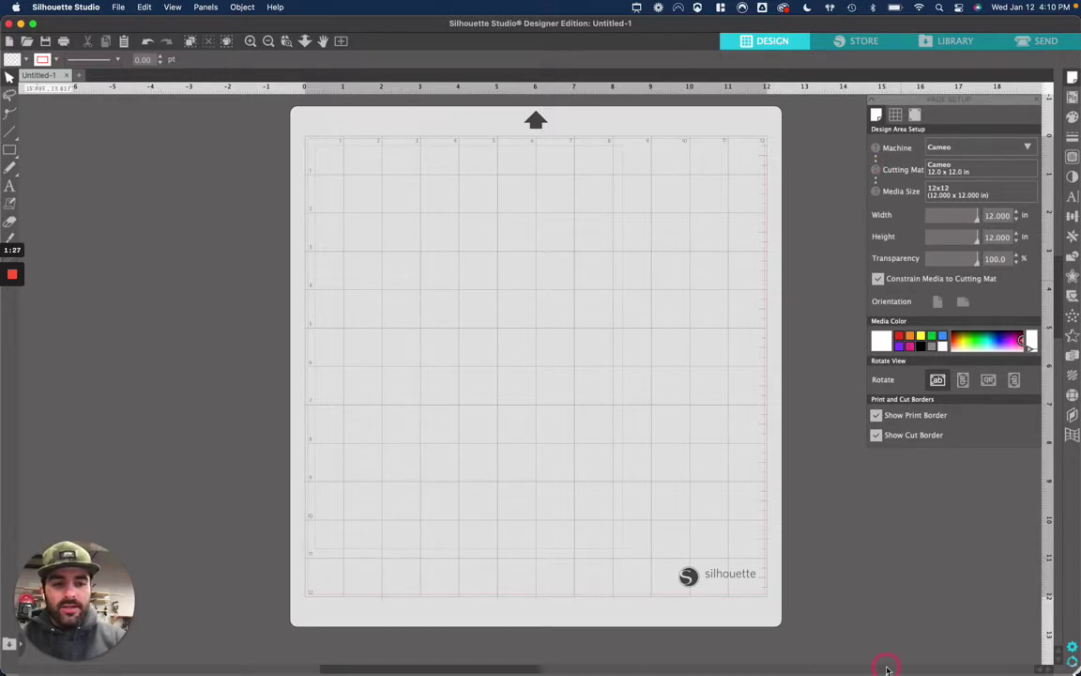
mouse_move(884, 669)
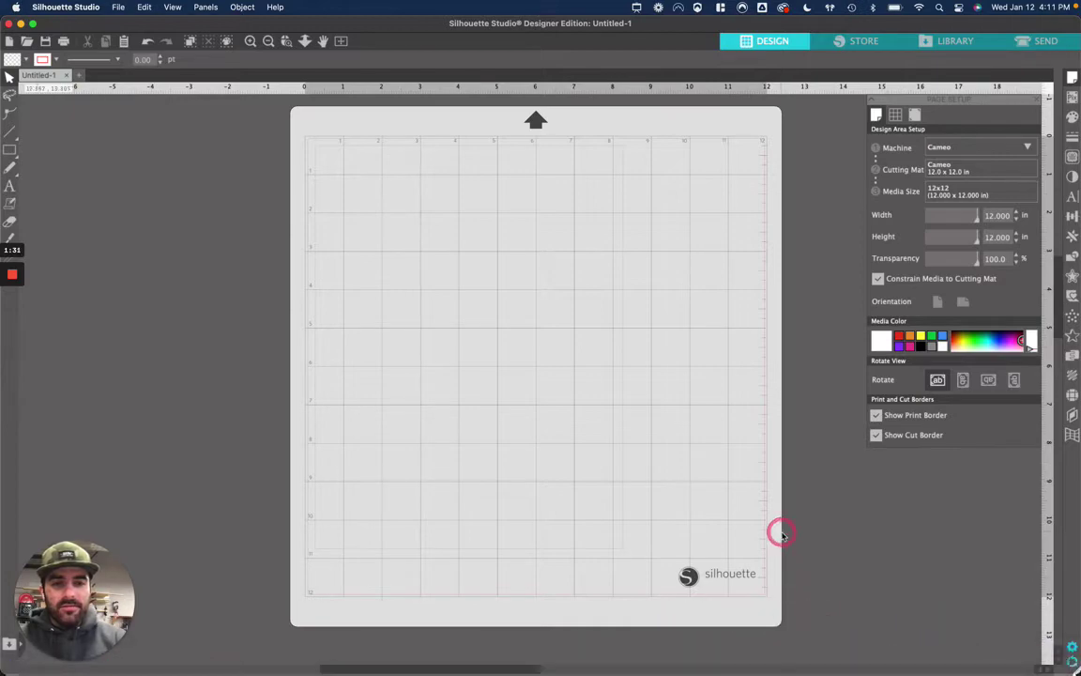
key(ctrl+Up)
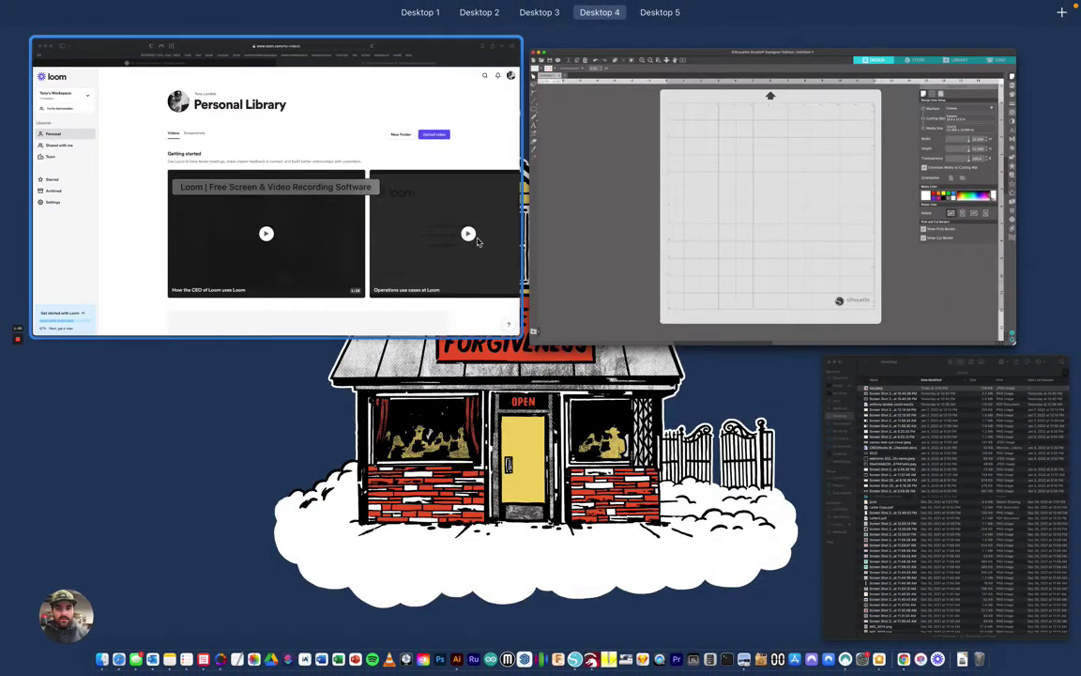
Switch to Safari's Google Images results for 'art stop gun violence' and browse them
click(511, 192)
click(300, 70)
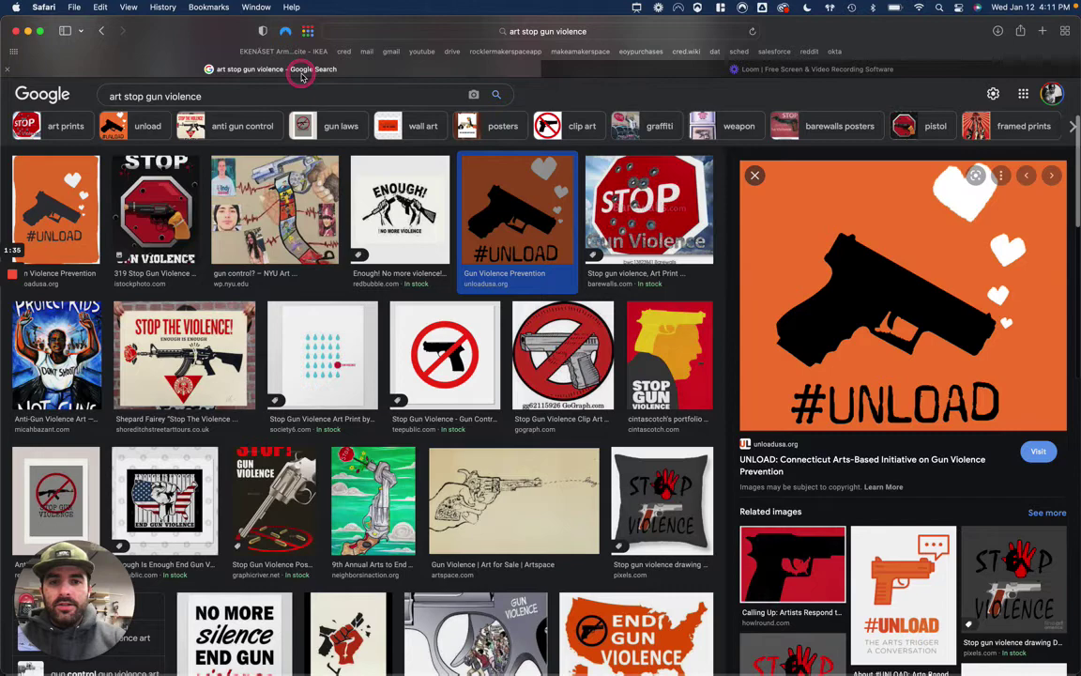
scroll(437, 289, up, 4)
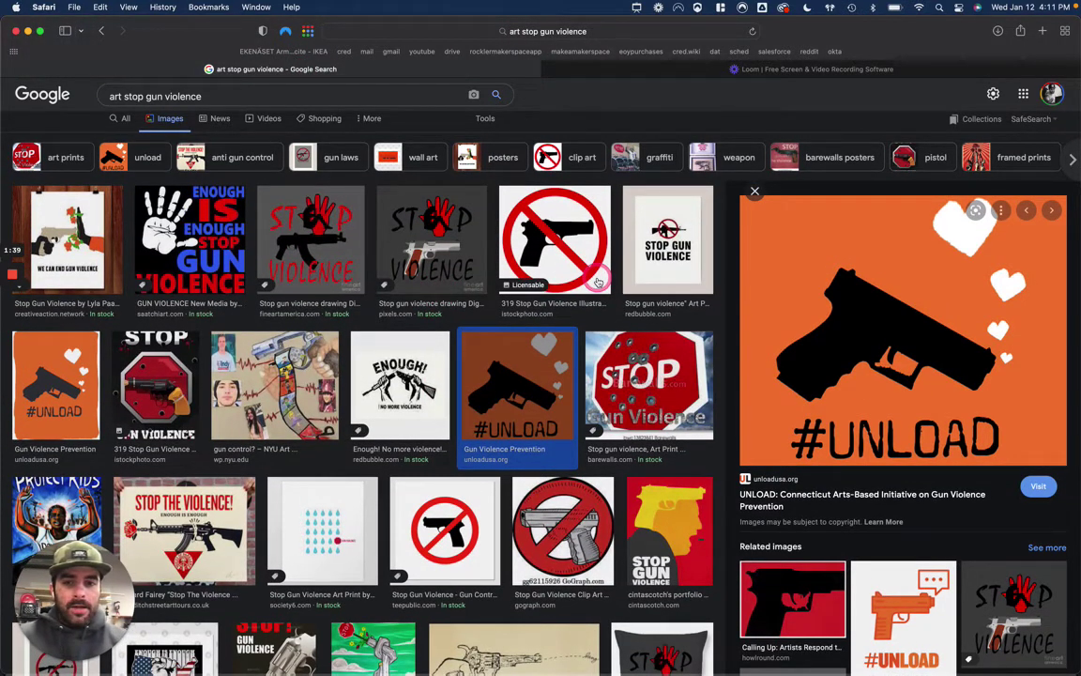
scroll(598, 282, up, 1)
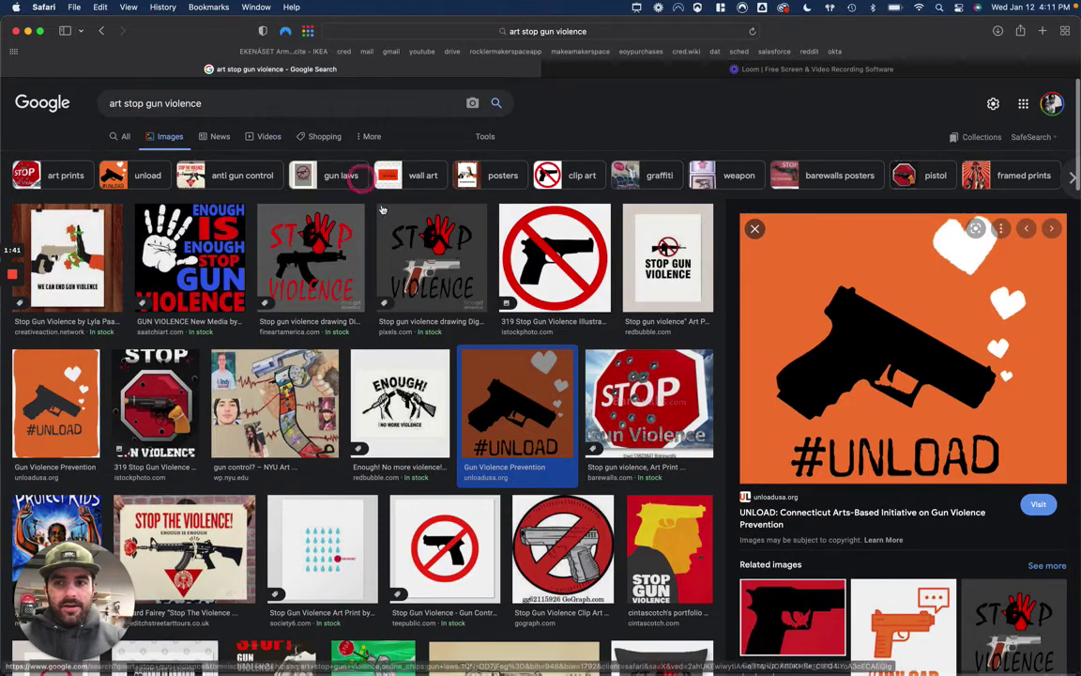
scroll(360, 297, down, 3)
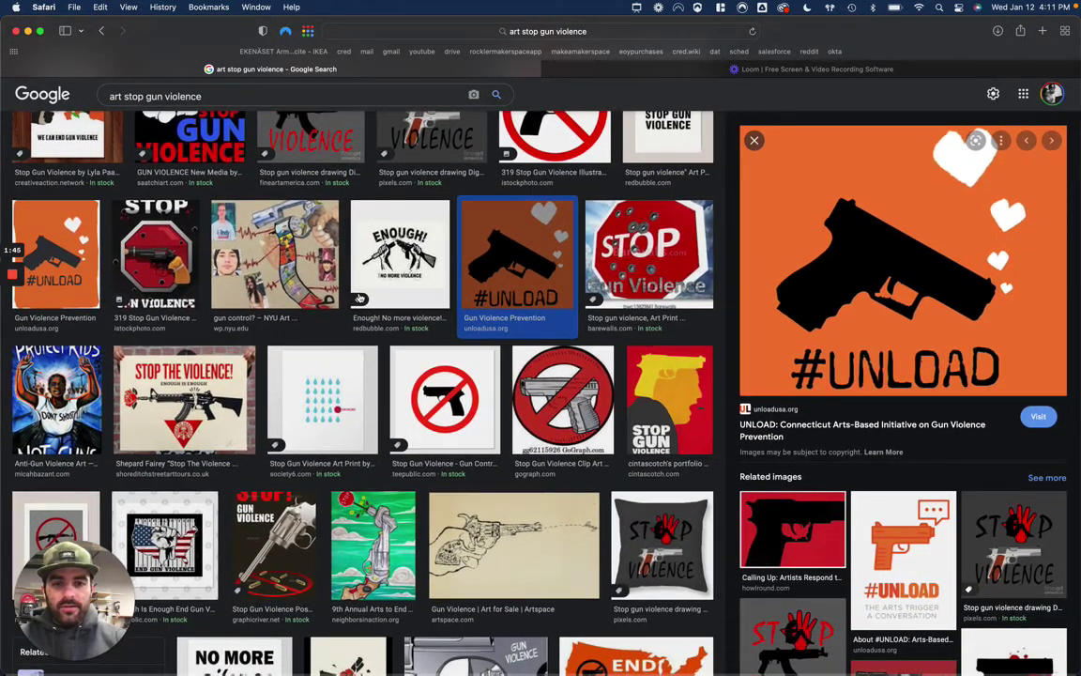
scroll(360, 296, down, 2)
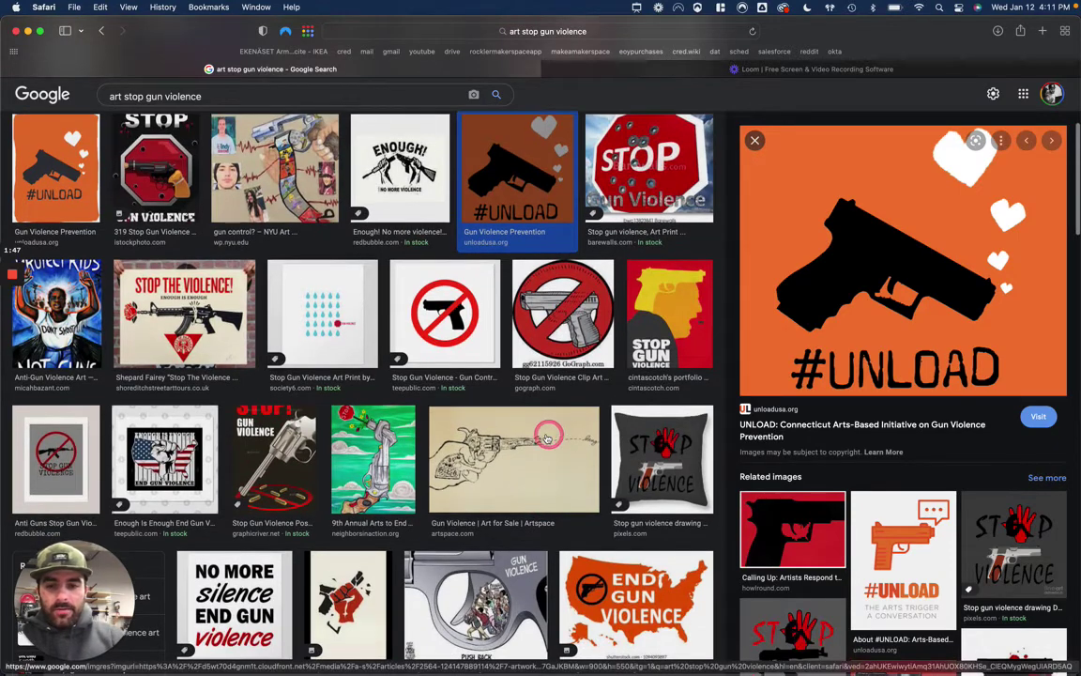
scroll(544, 434, down, 2)
Preview the No More Silence print, the yard sign, then GoGraph's Stop Gun Violence Clip Art
click(197, 516)
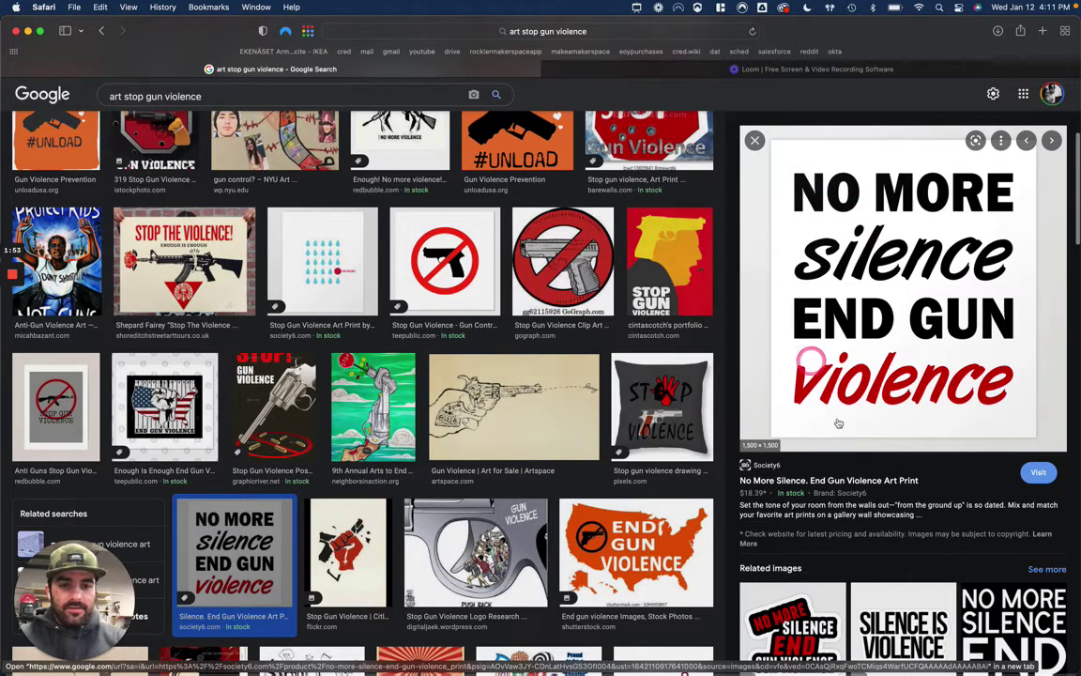
scroll(925, 285, down, 5)
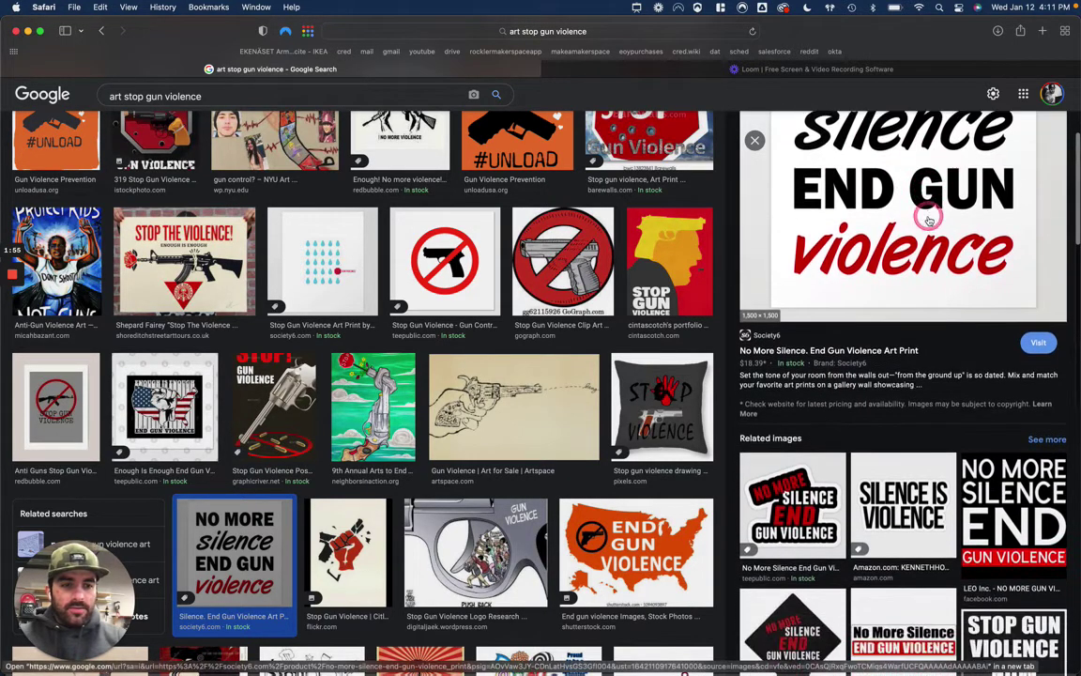
click(994, 413)
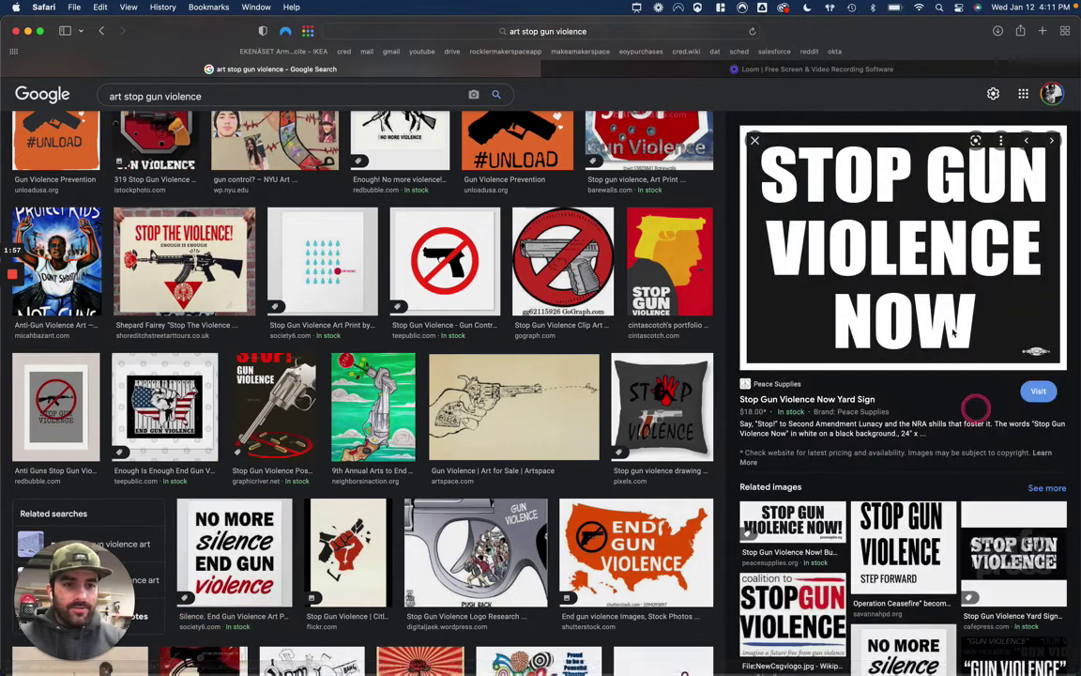
scroll(654, 253, up, 3)
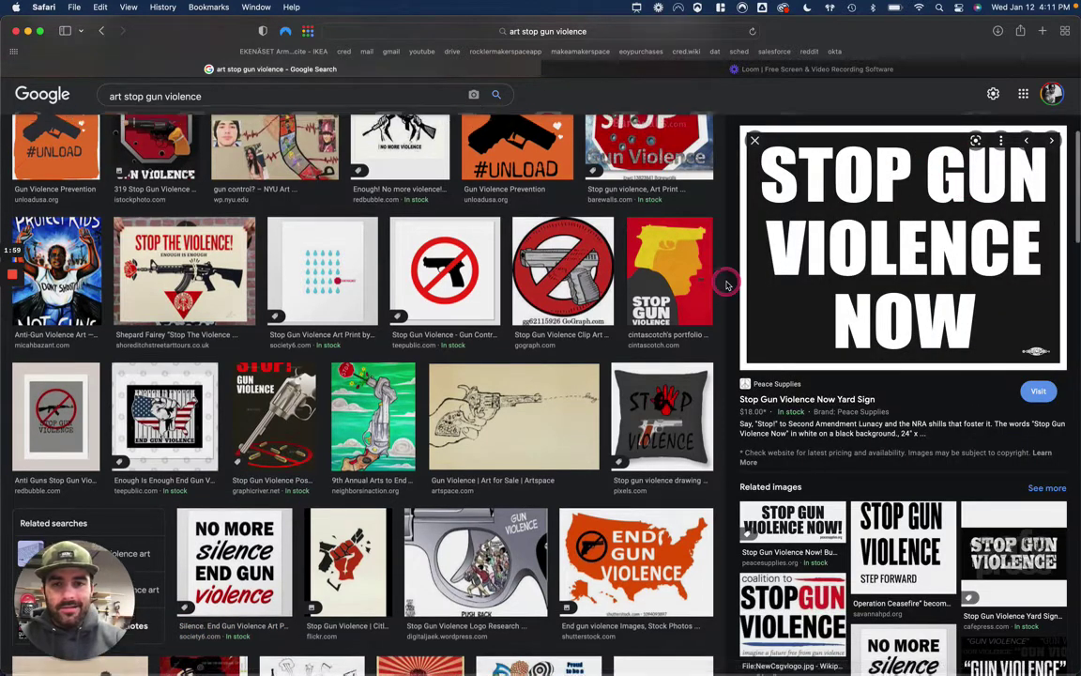
click(582, 349)
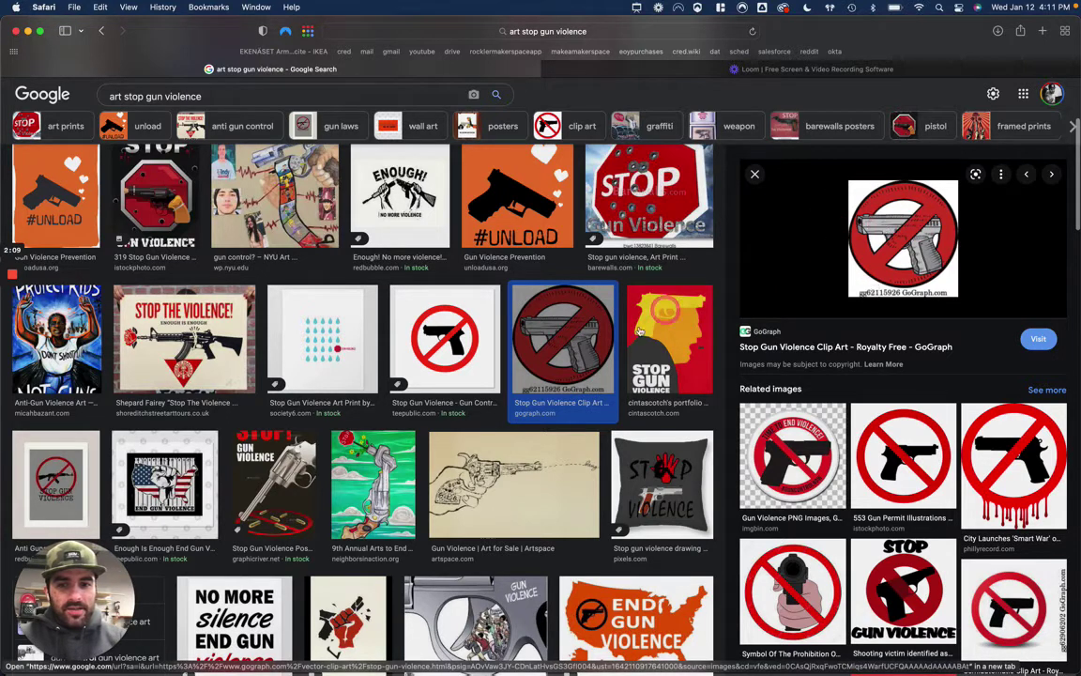
Preview the knotted-revolver youth artwork and the related boy-with-a-gun protest image
click(398, 505)
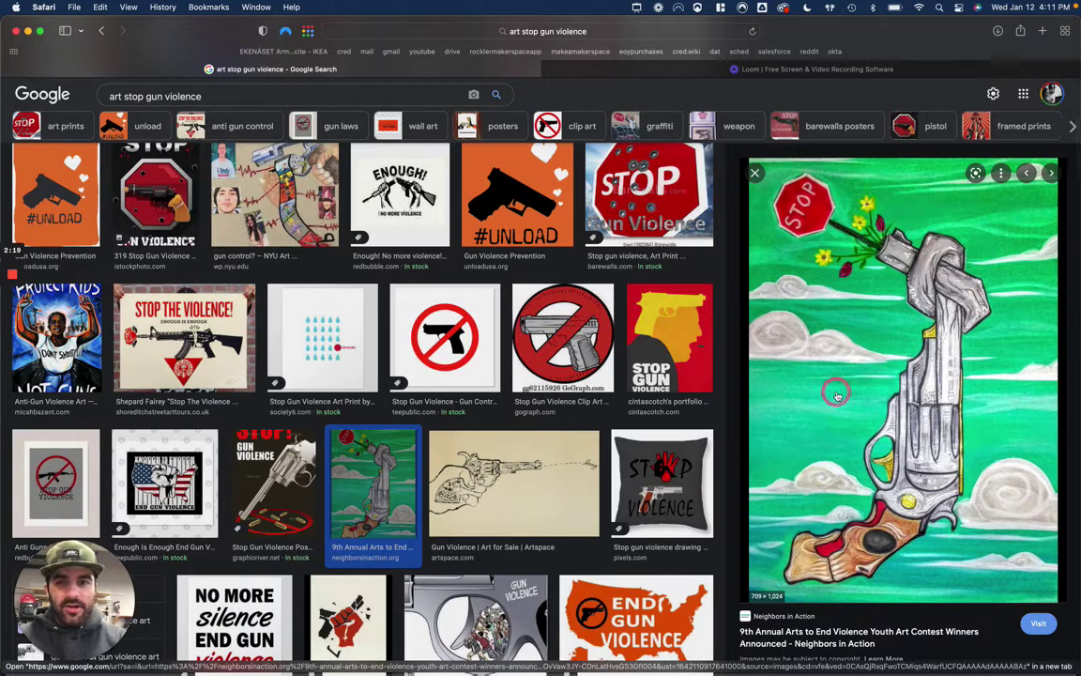
scroll(836, 395, down, 5)
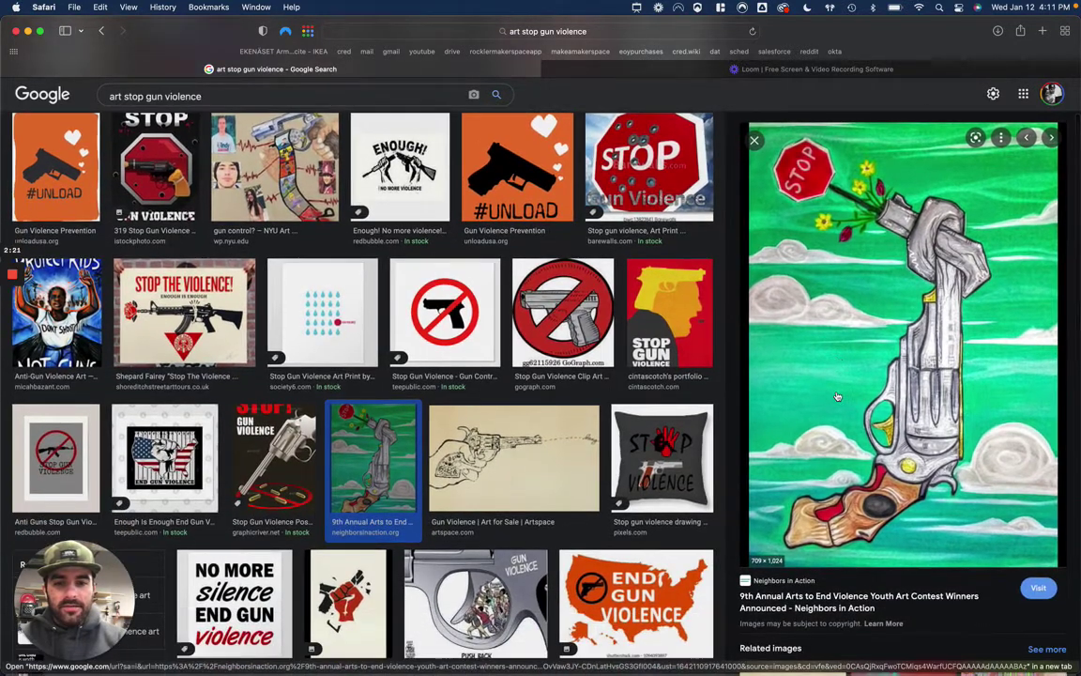
scroll(837, 395, down, 5)
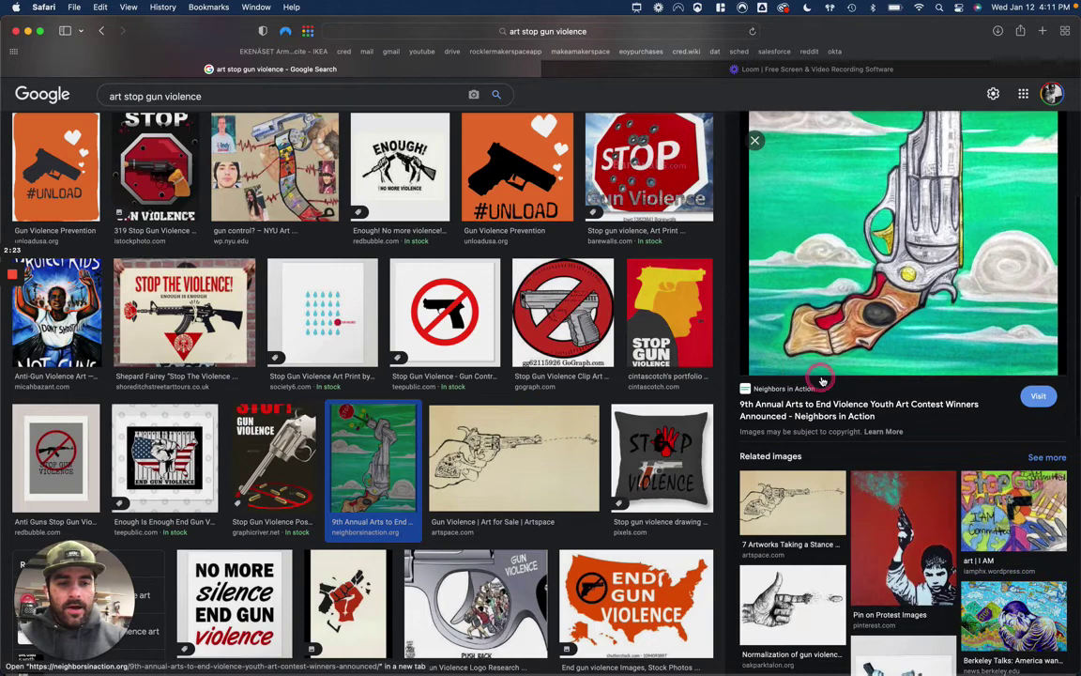
click(887, 394)
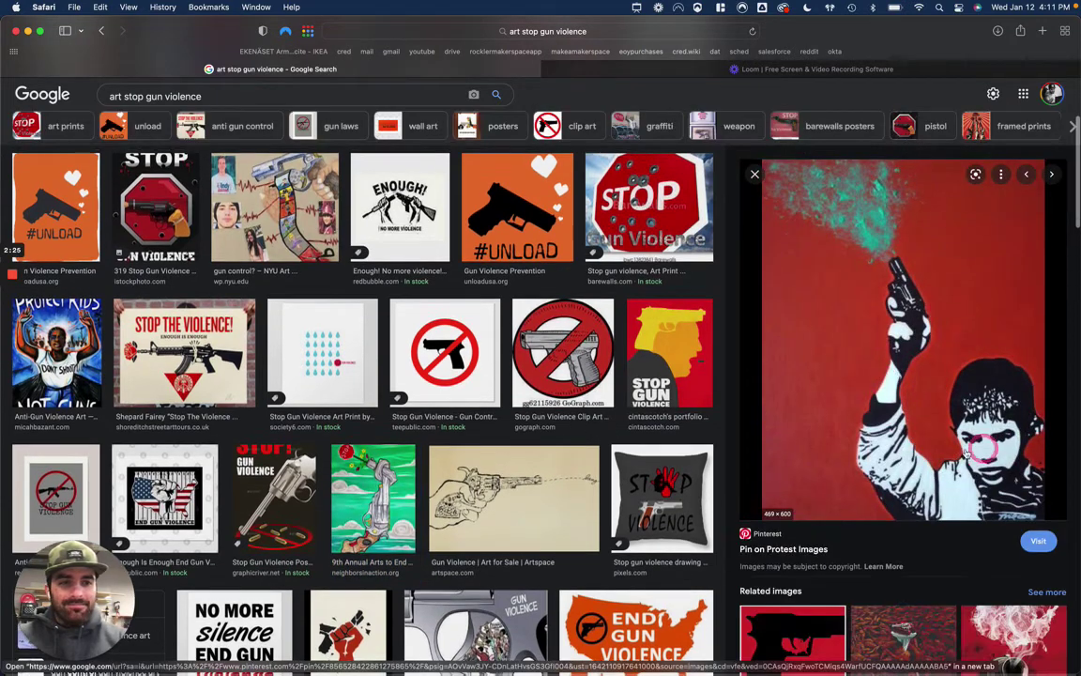
click(922, 170)
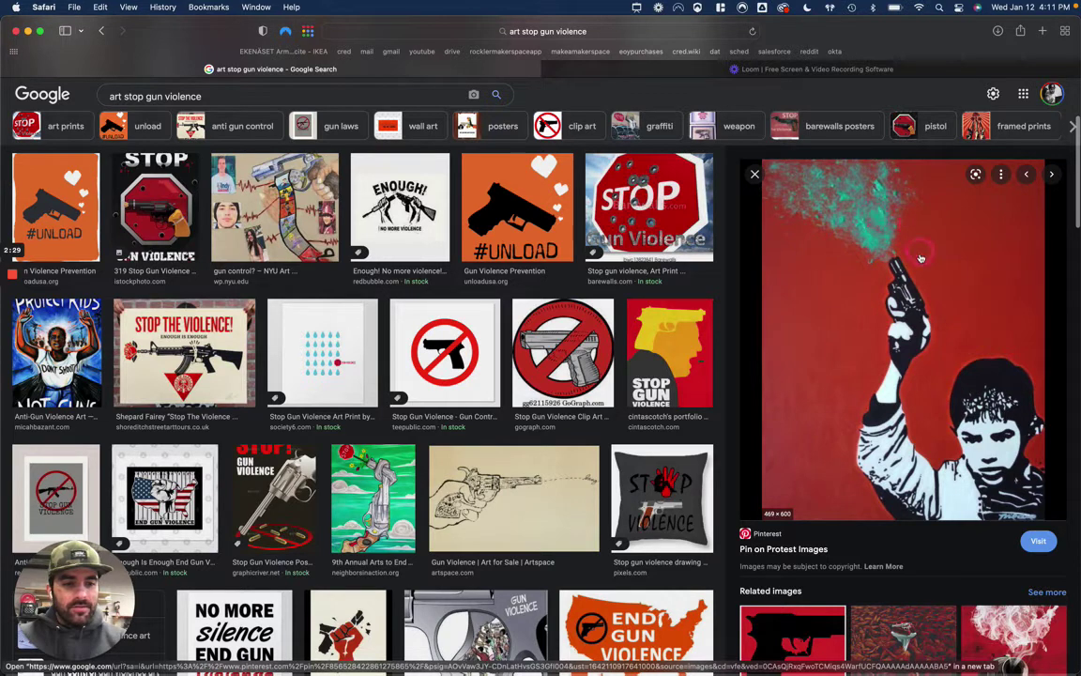
scroll(953, 378, down, 2)
Preview the black gun on red image, then the #UNLOAD black gun on orange image
click(796, 565)
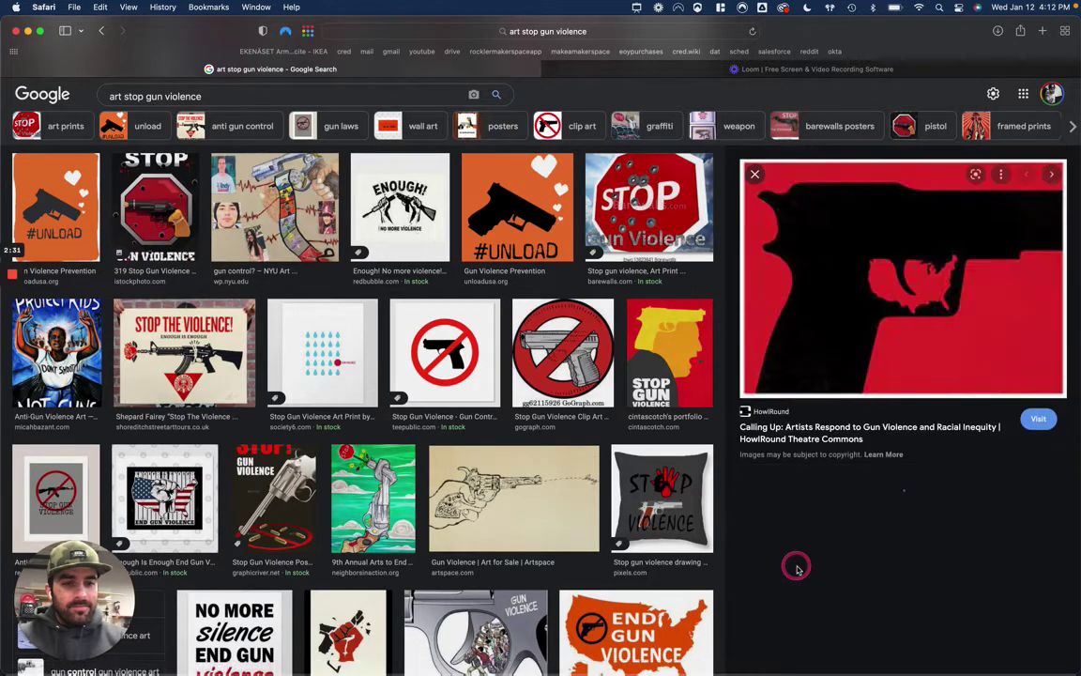
click(926, 261)
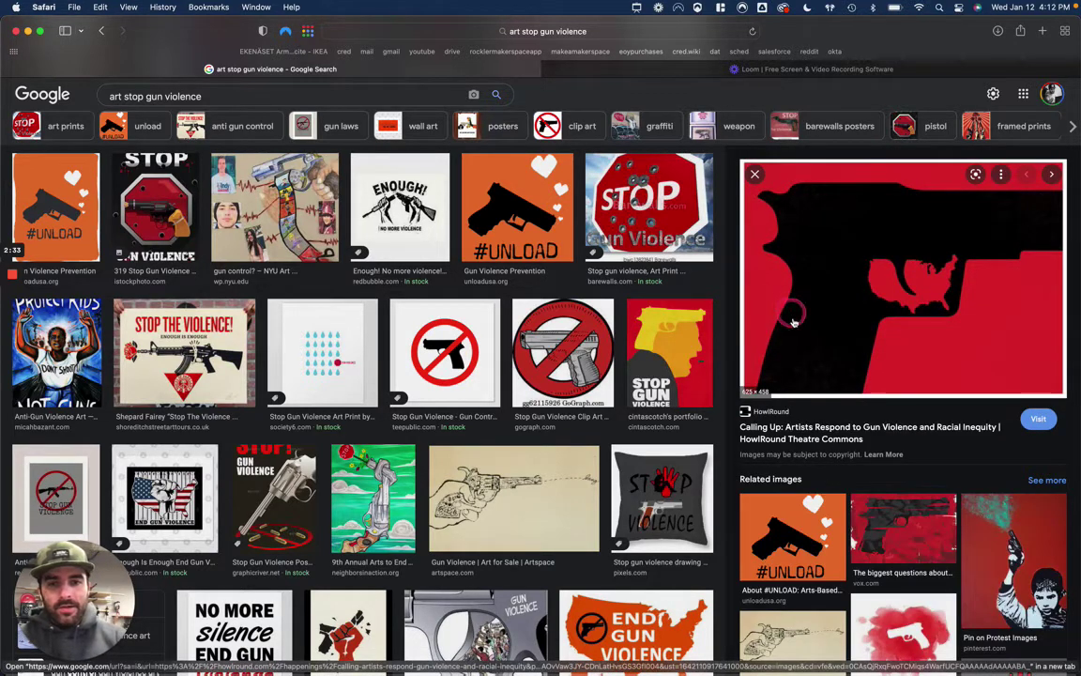
scroll(769, 283, up, 3)
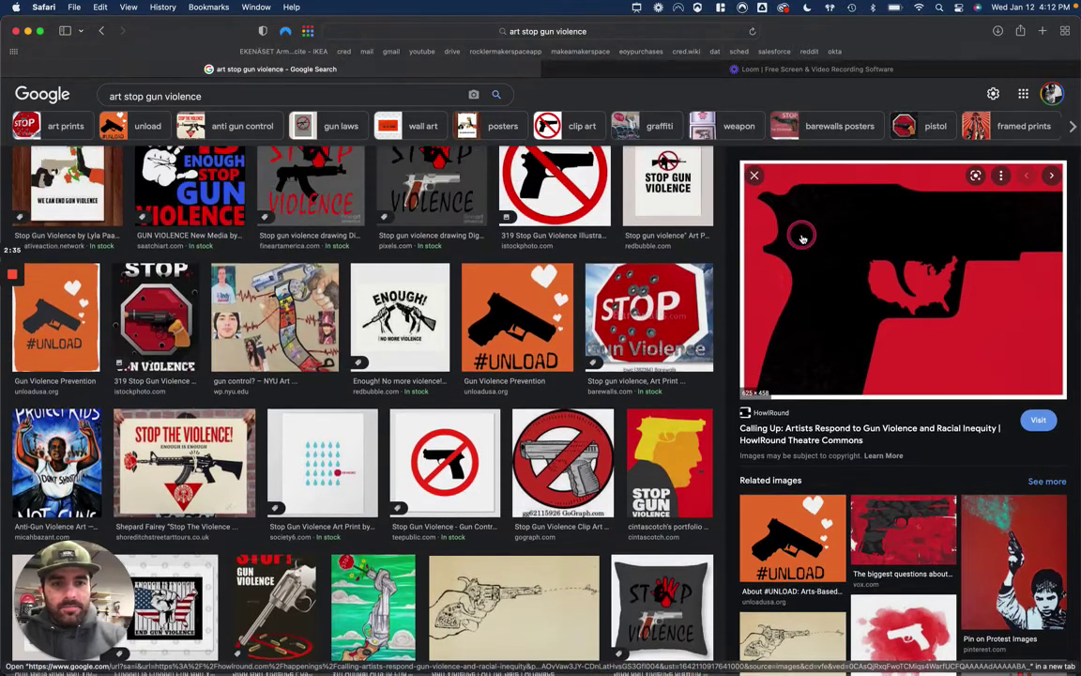
click(500, 344)
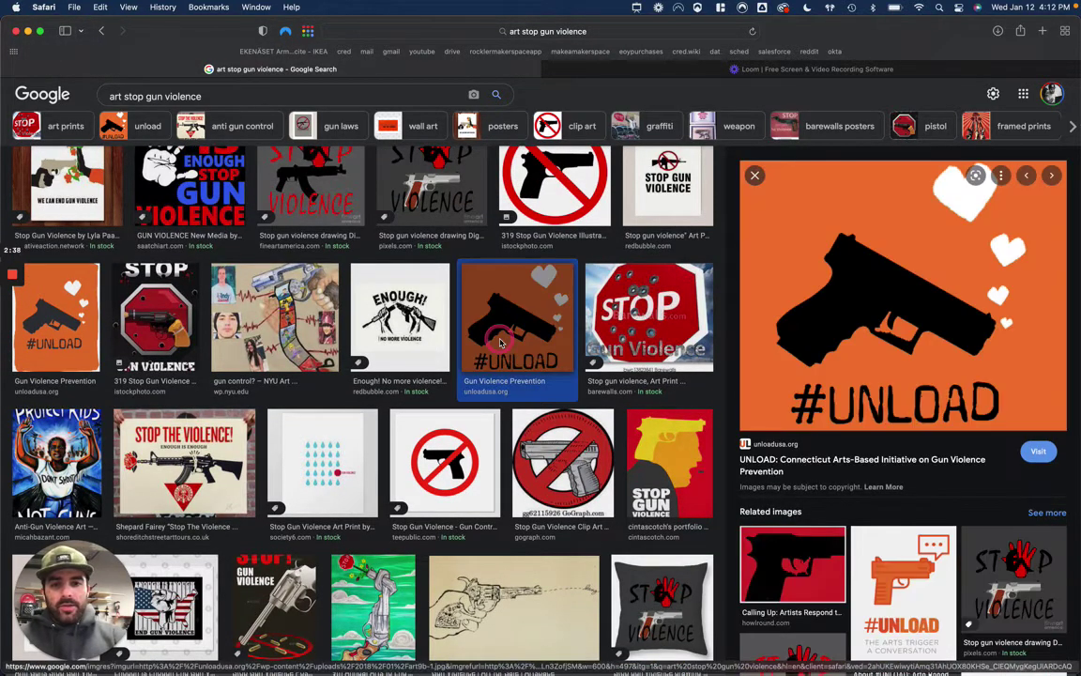
click(894, 257)
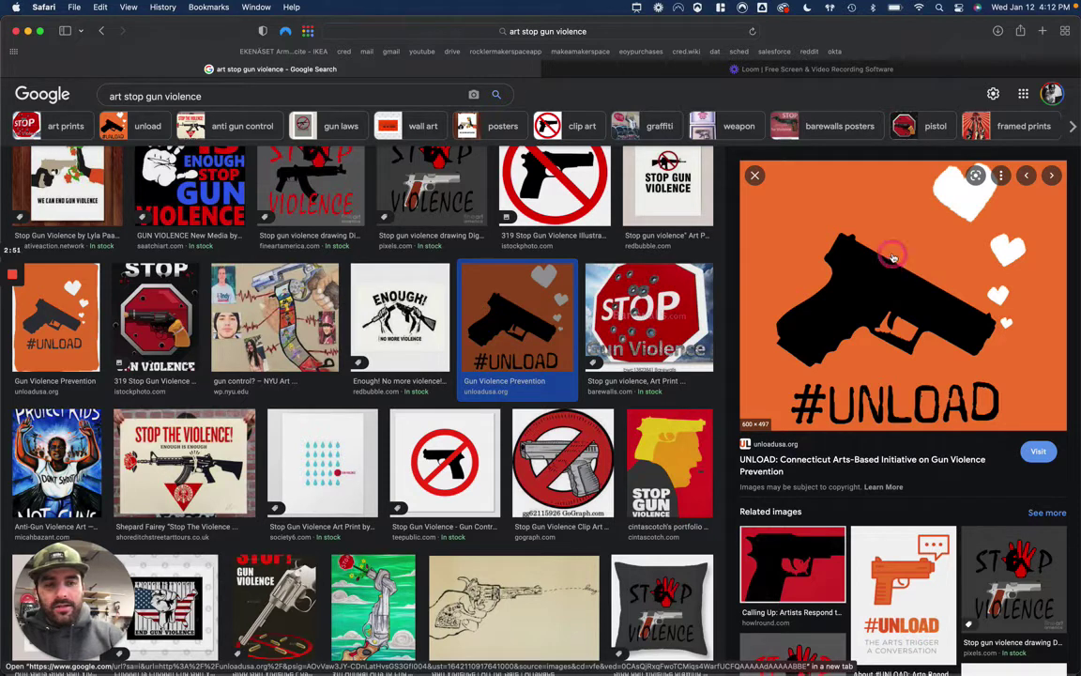
Use Save Image As to store the #UNLOAD orange gun image on the Desktop as 'unload'
right_click(893, 257)
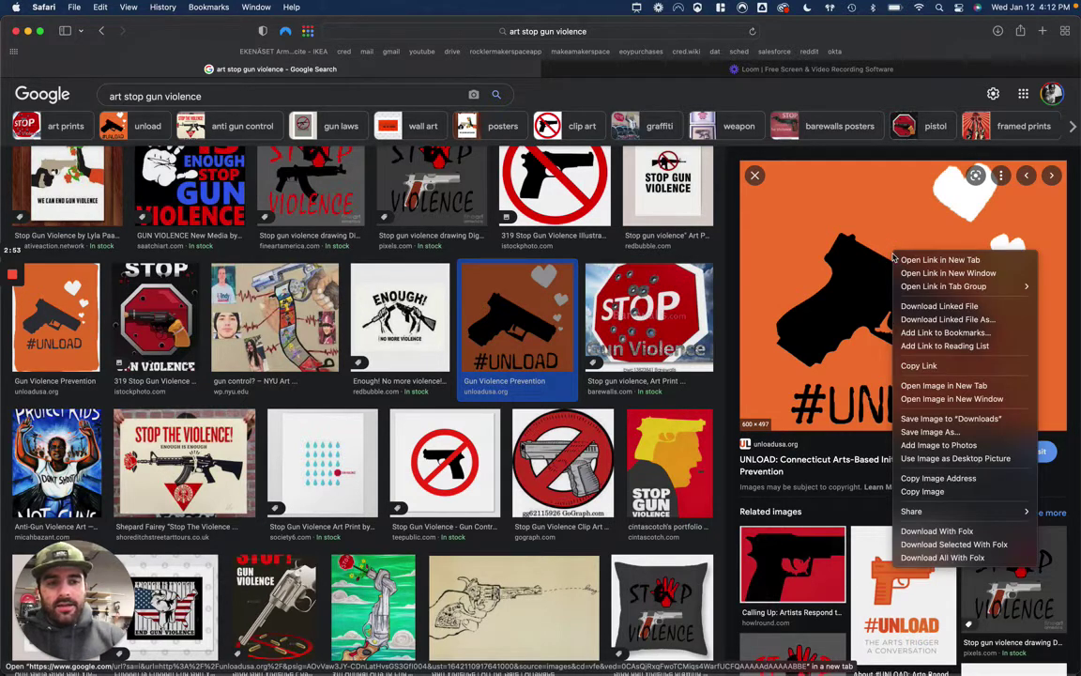
click(973, 383)
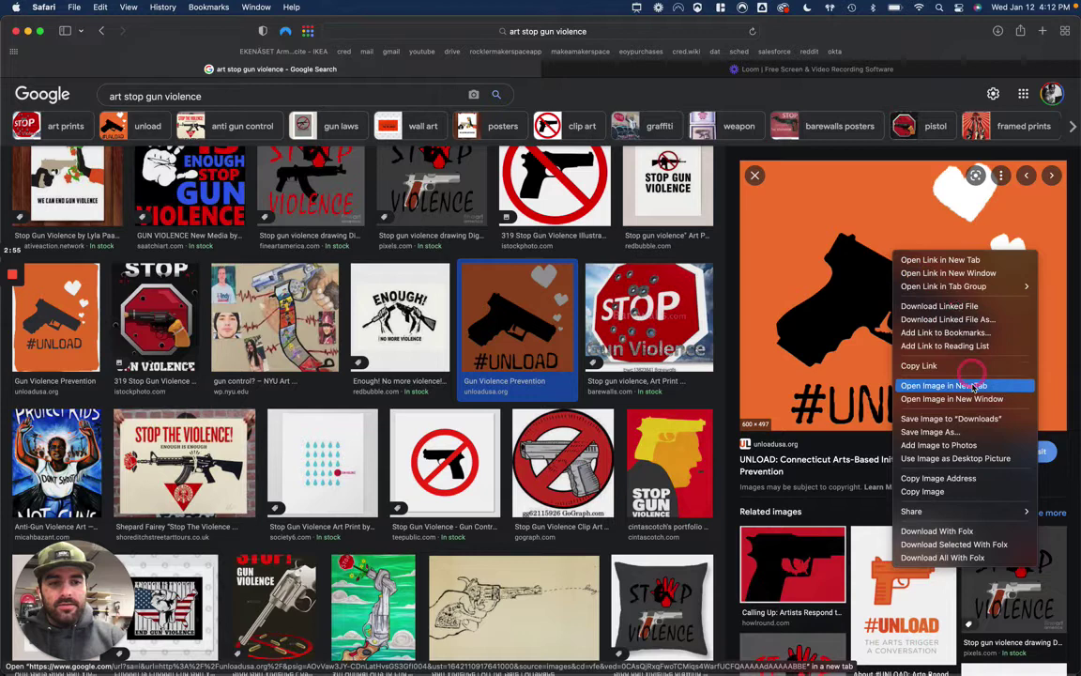
click(1001, 431)
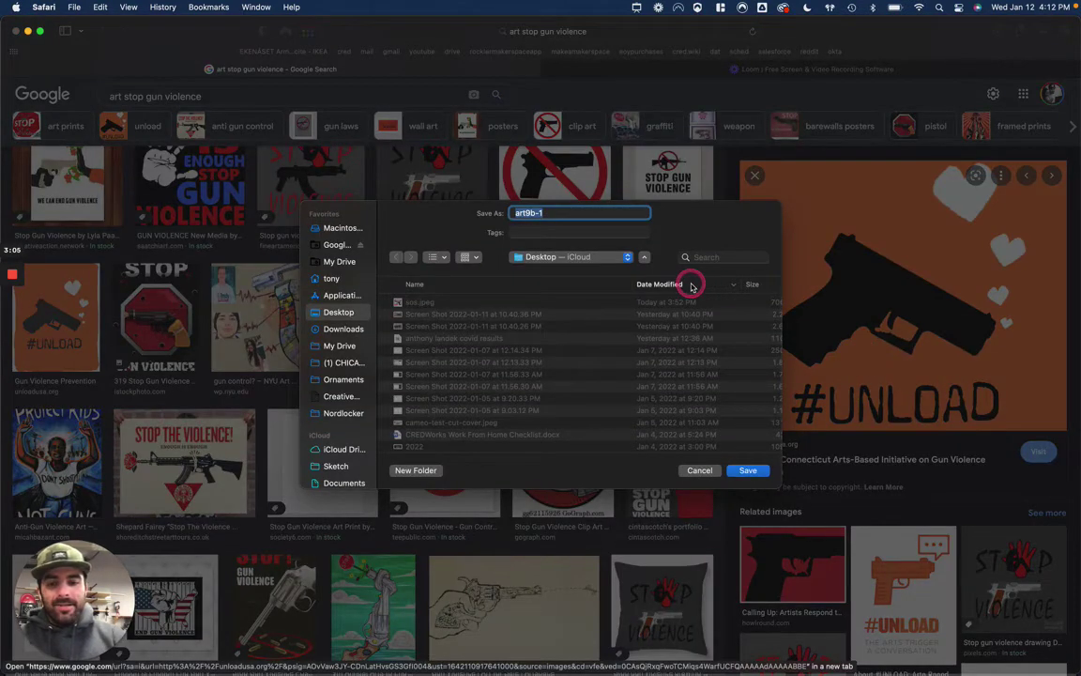
text(unload)
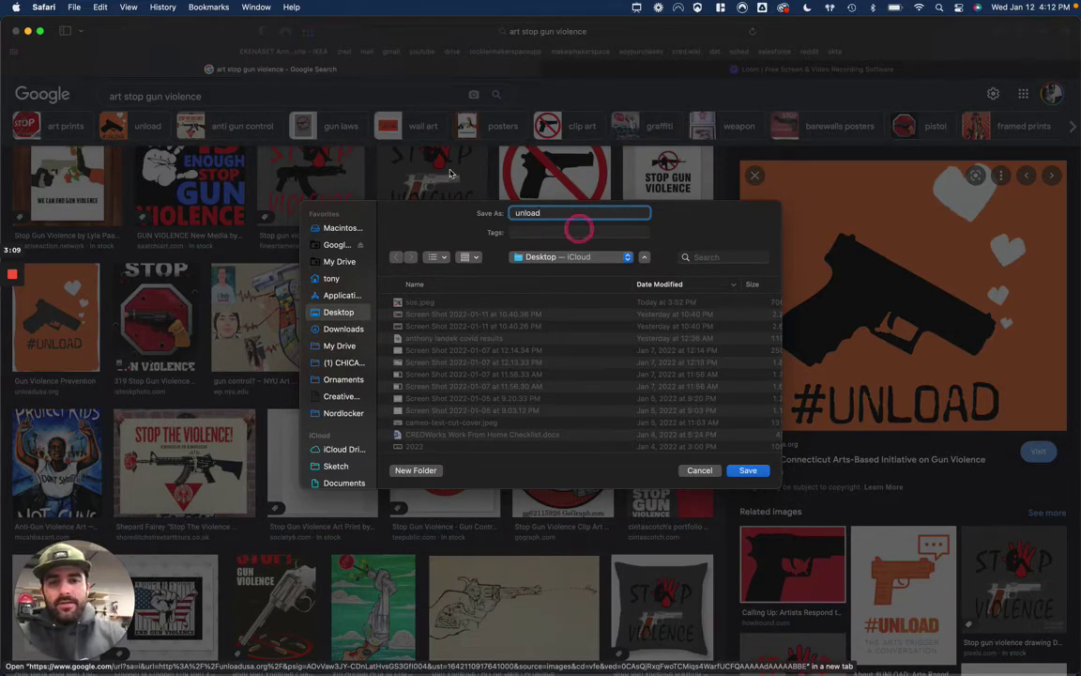
click(548, 259)
click(548, 259)
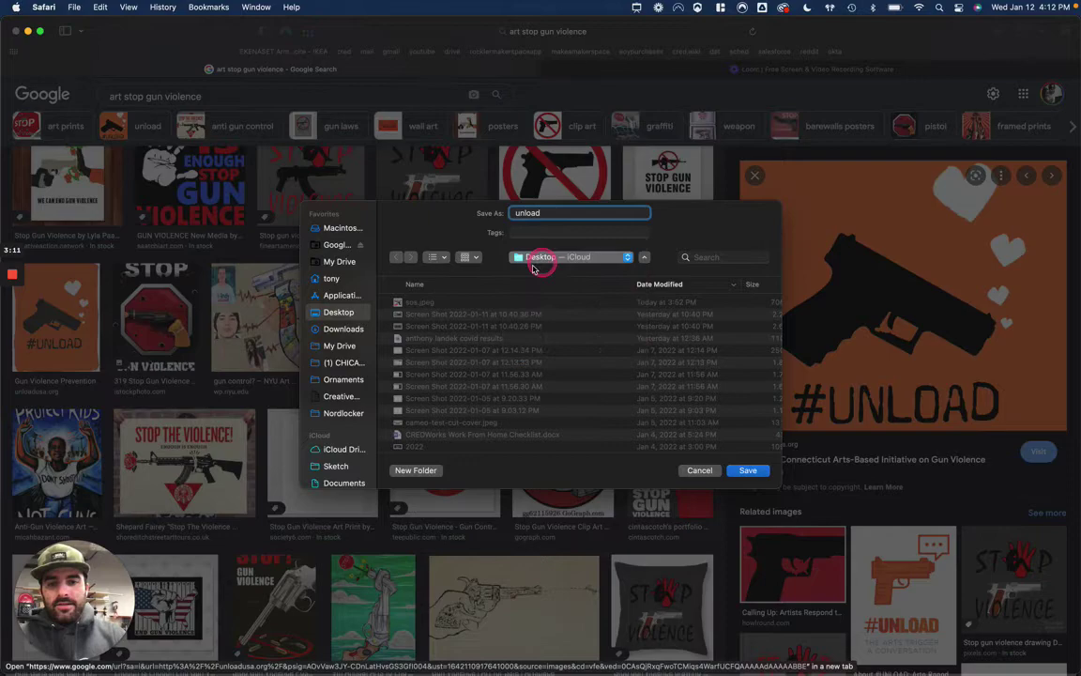
click(754, 471)
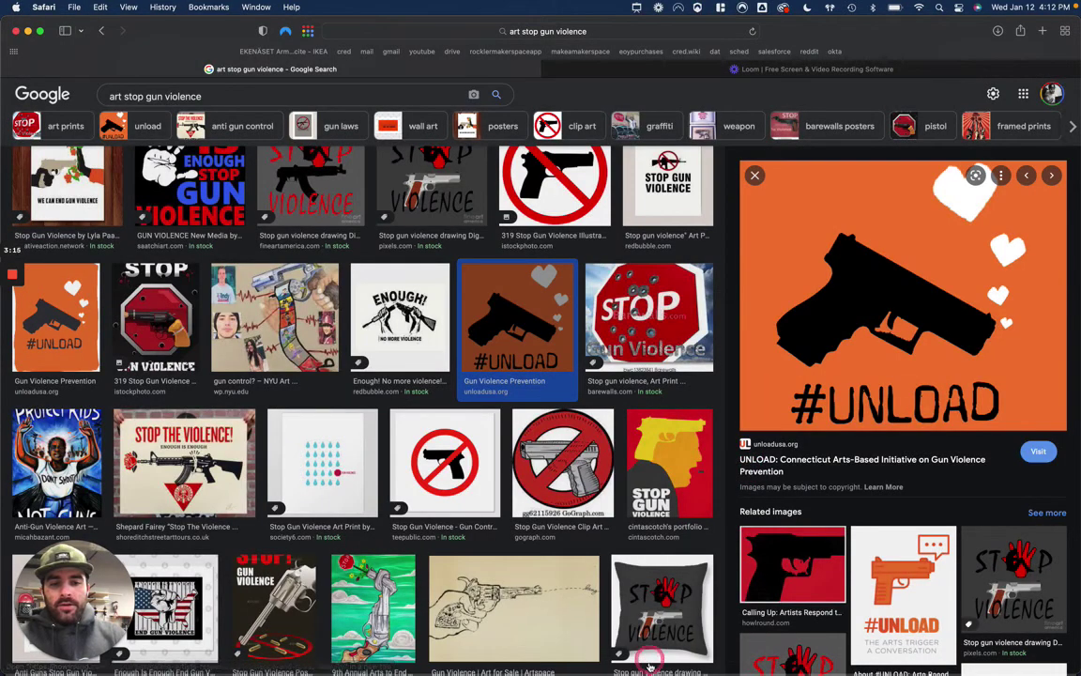
Open sos.jpeg from the Desktop in Silhouette Studio as a new 'sos' document
mouse_move(676, 670)
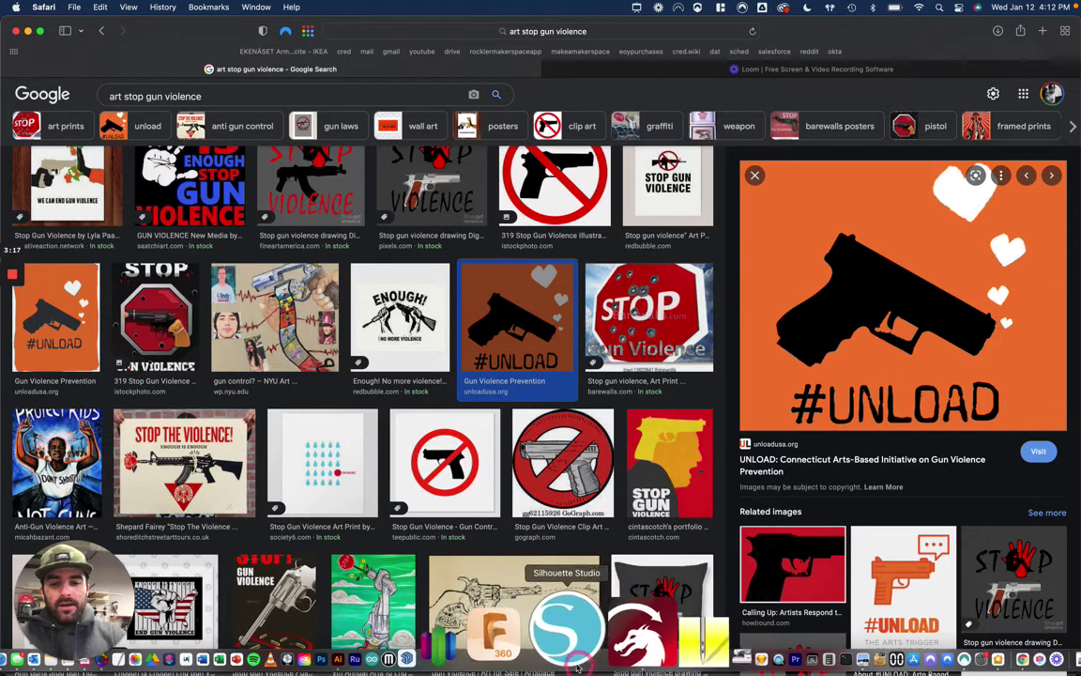
click(595, 631)
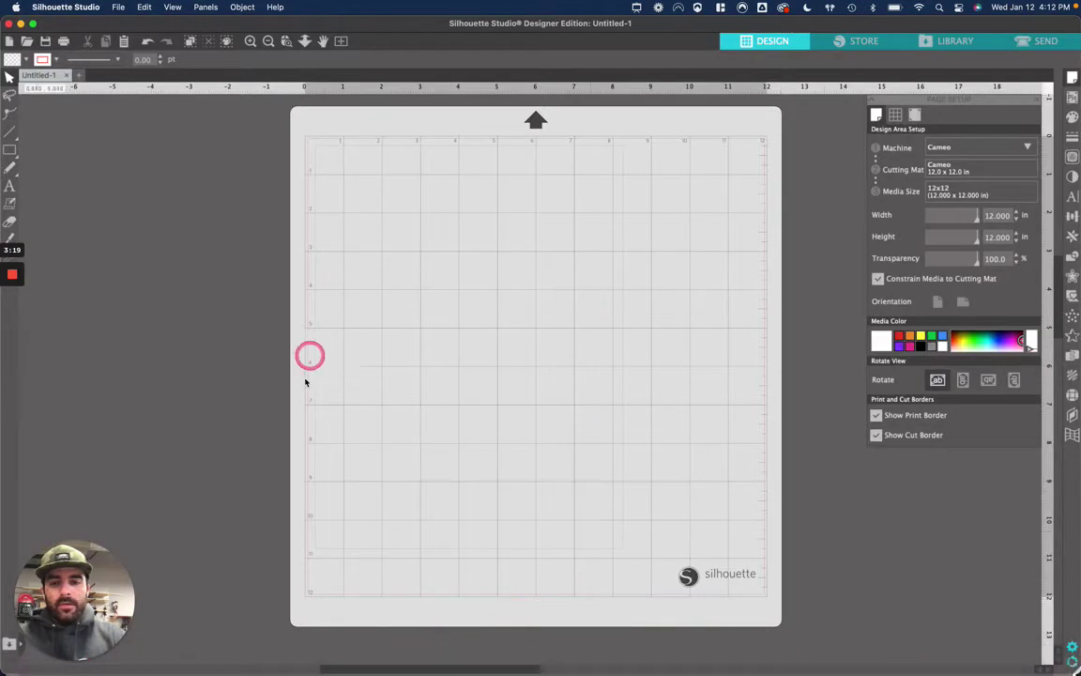
click(118, 7)
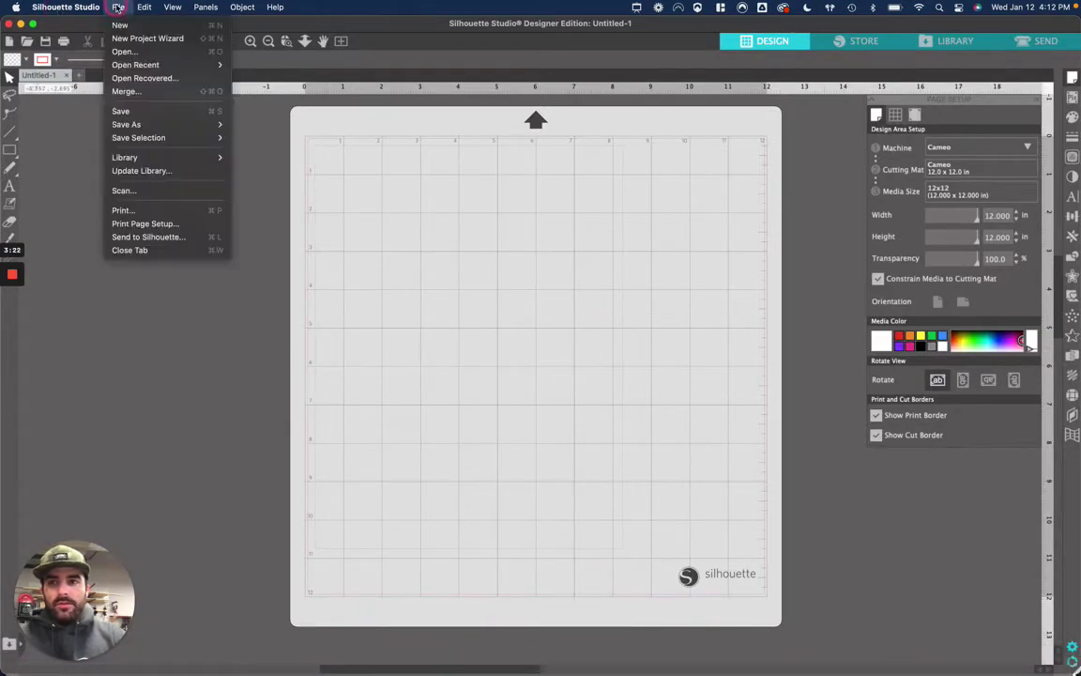
click(134, 53)
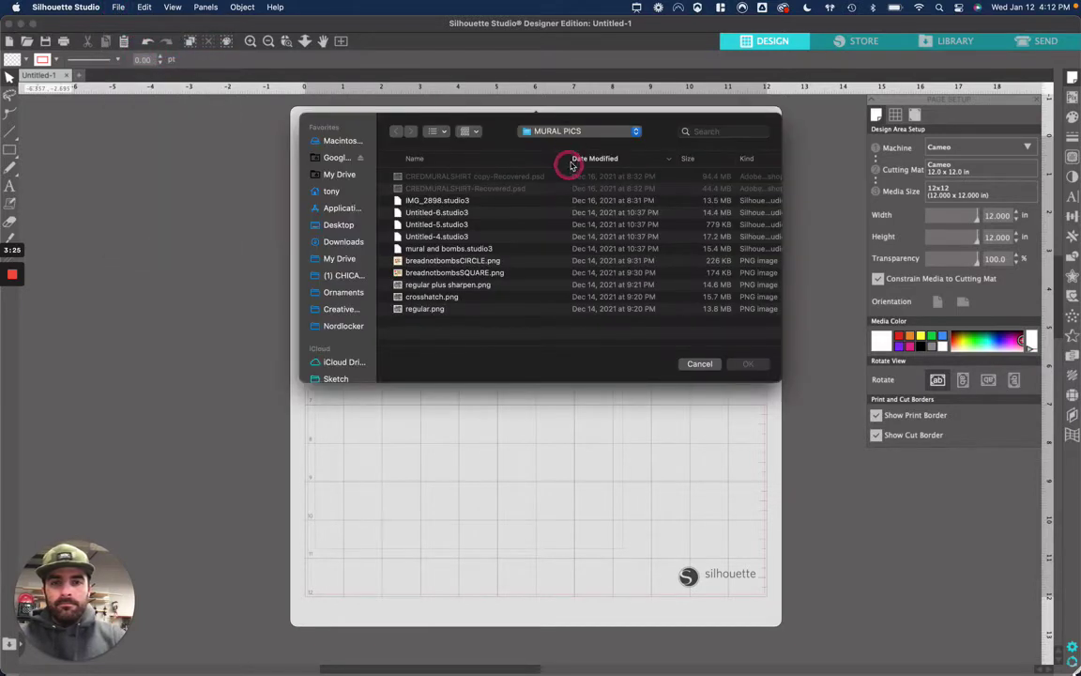
click(338, 226)
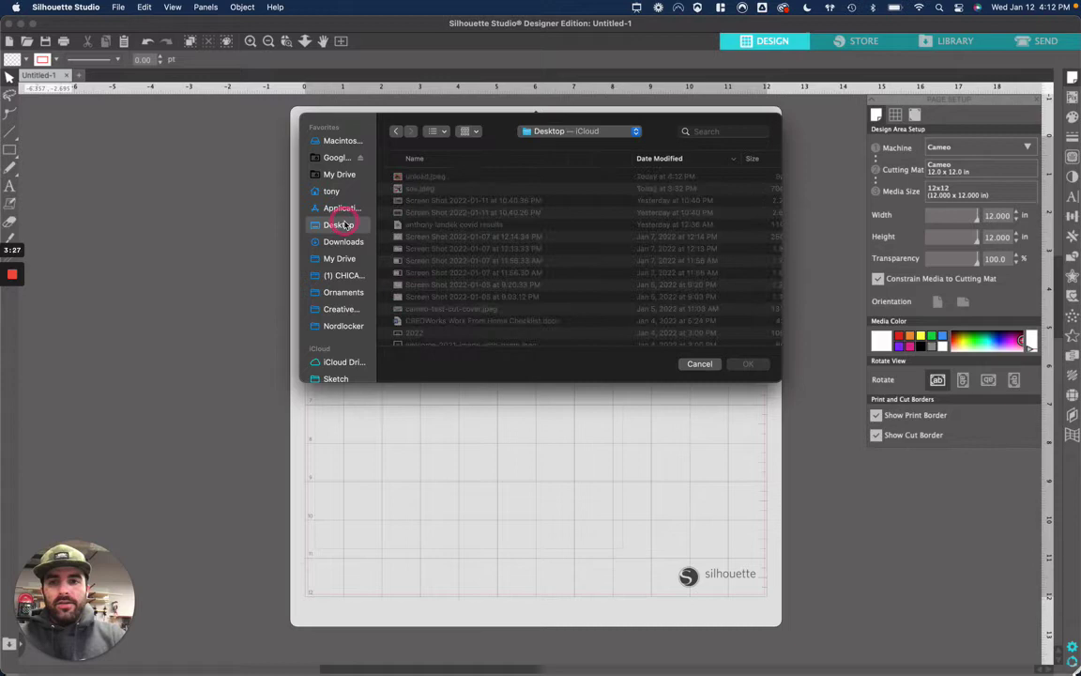
click(418, 188)
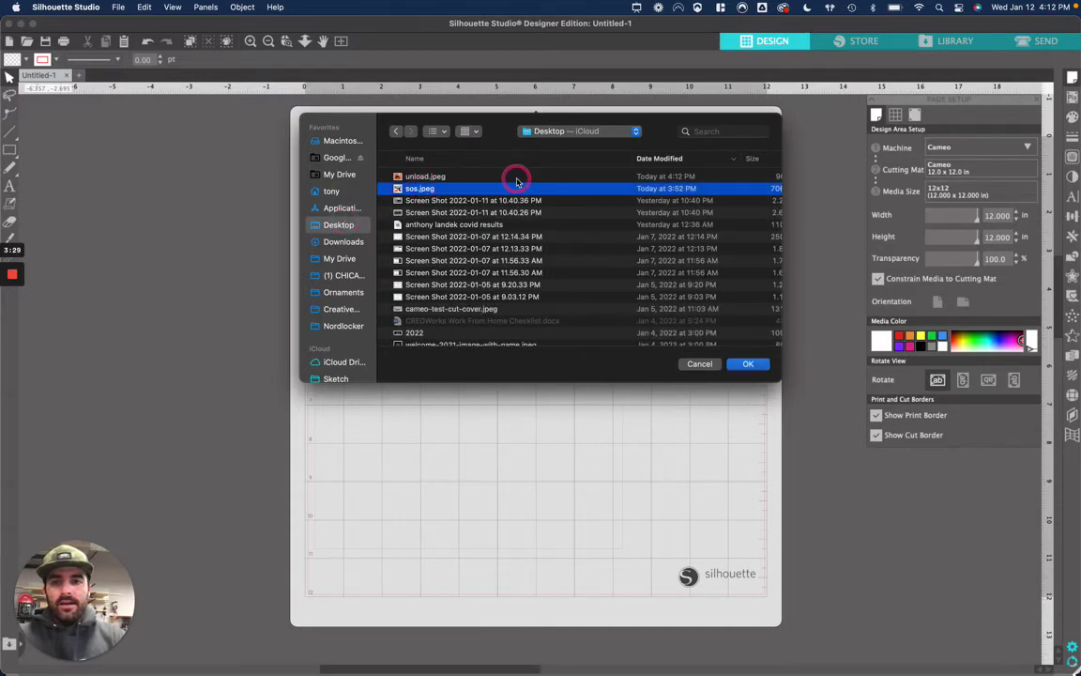
key(space)
key(space)
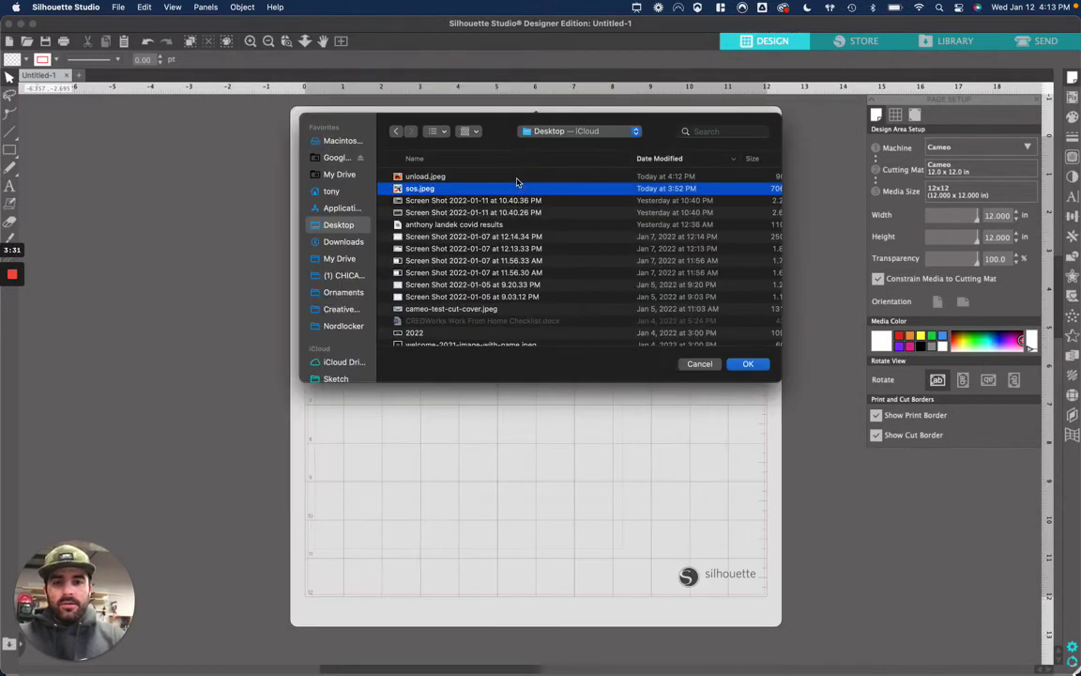
key(Return)
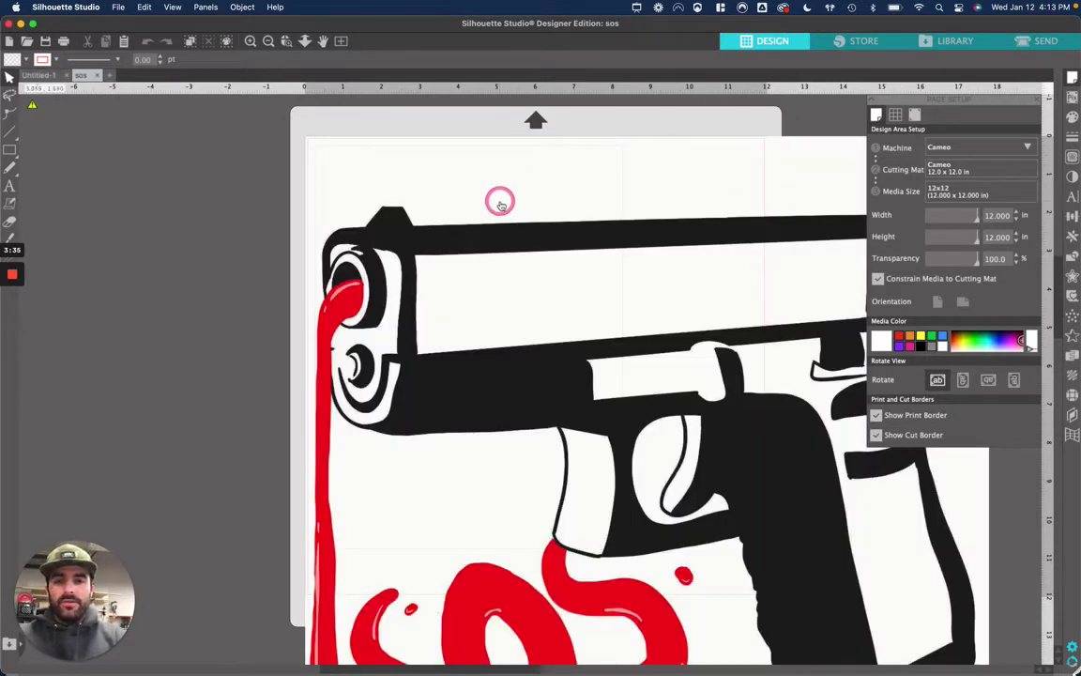
Scale the sos gun image to 9.963 x 9.963 in and centre it on the 12x12 mat
click(464, 160)
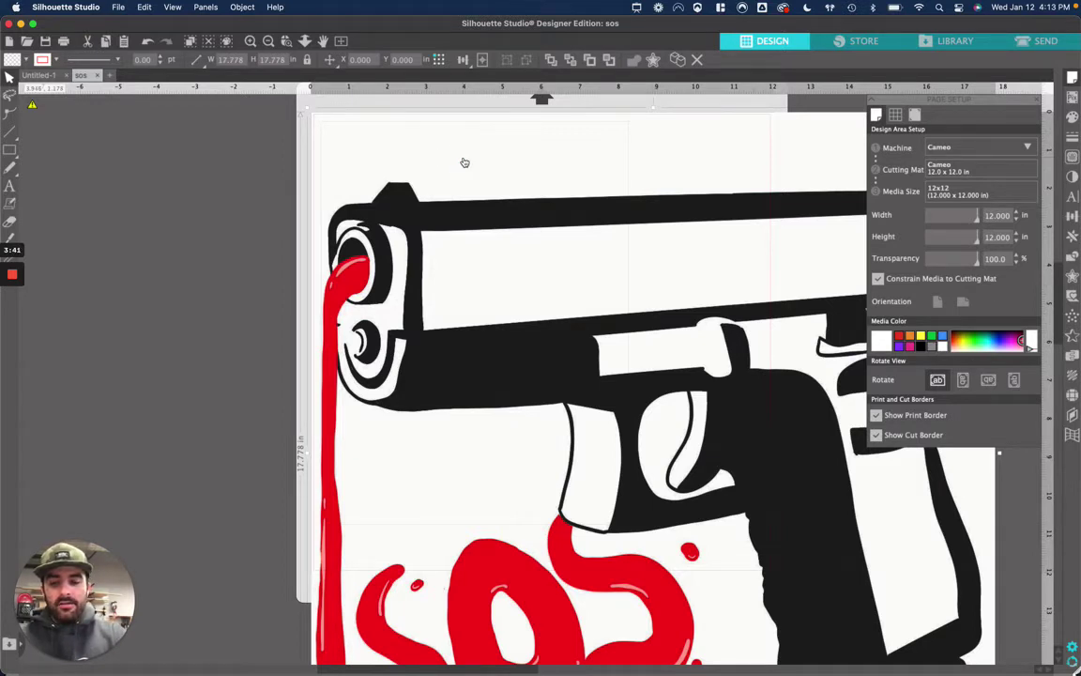
key(super+minus)
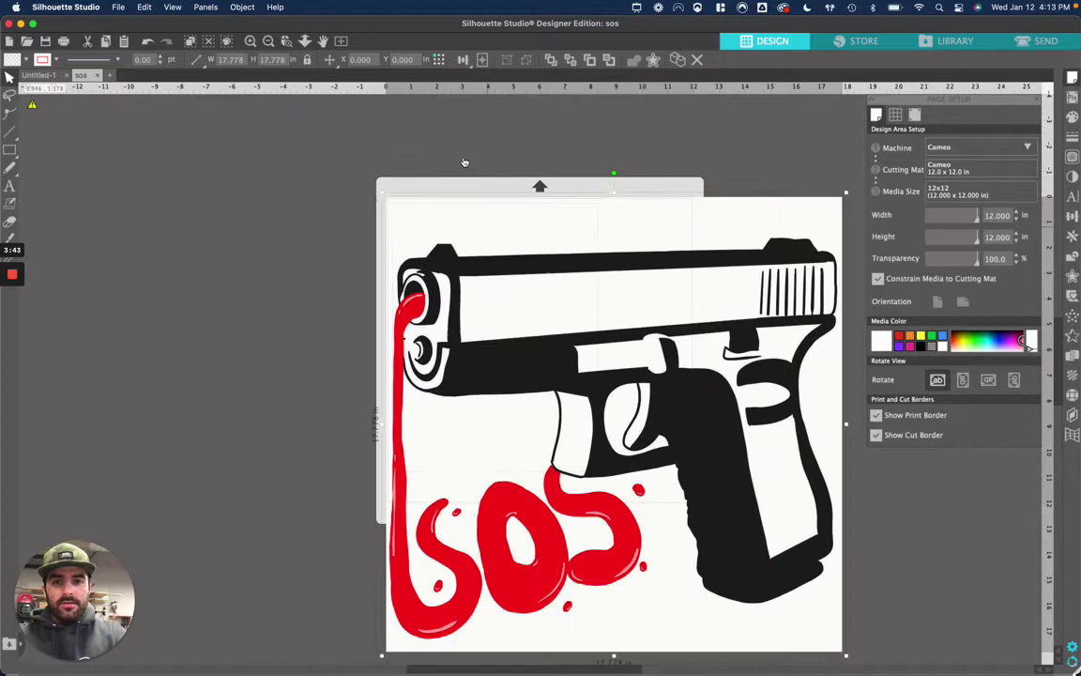
key(super+plus)
key(super+minus)
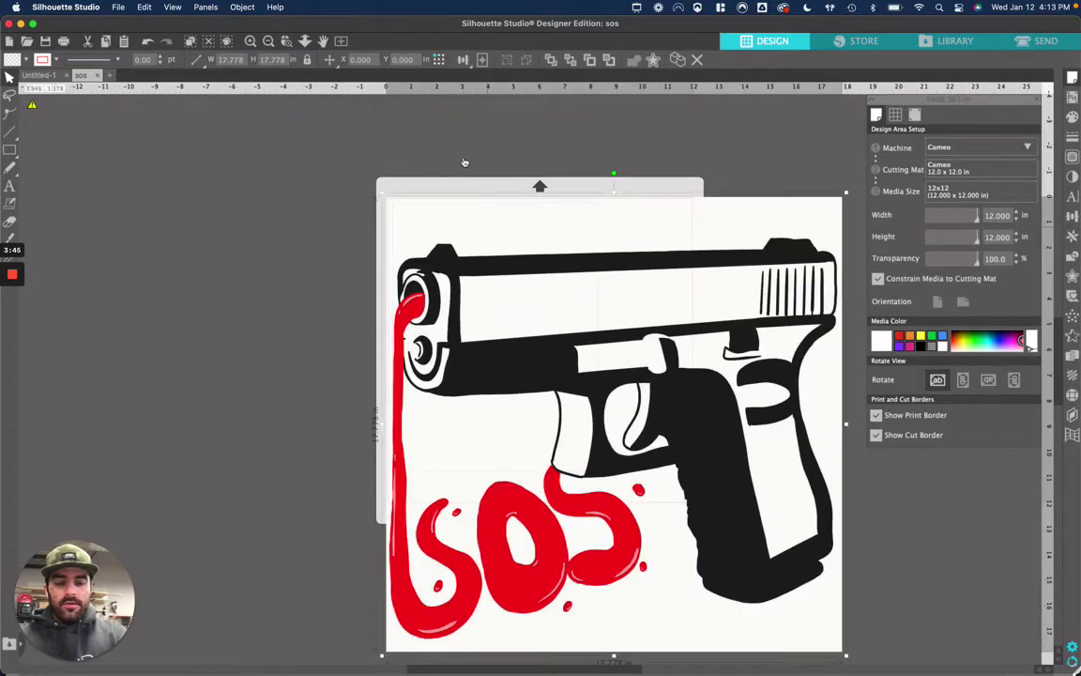
key(super+minus)
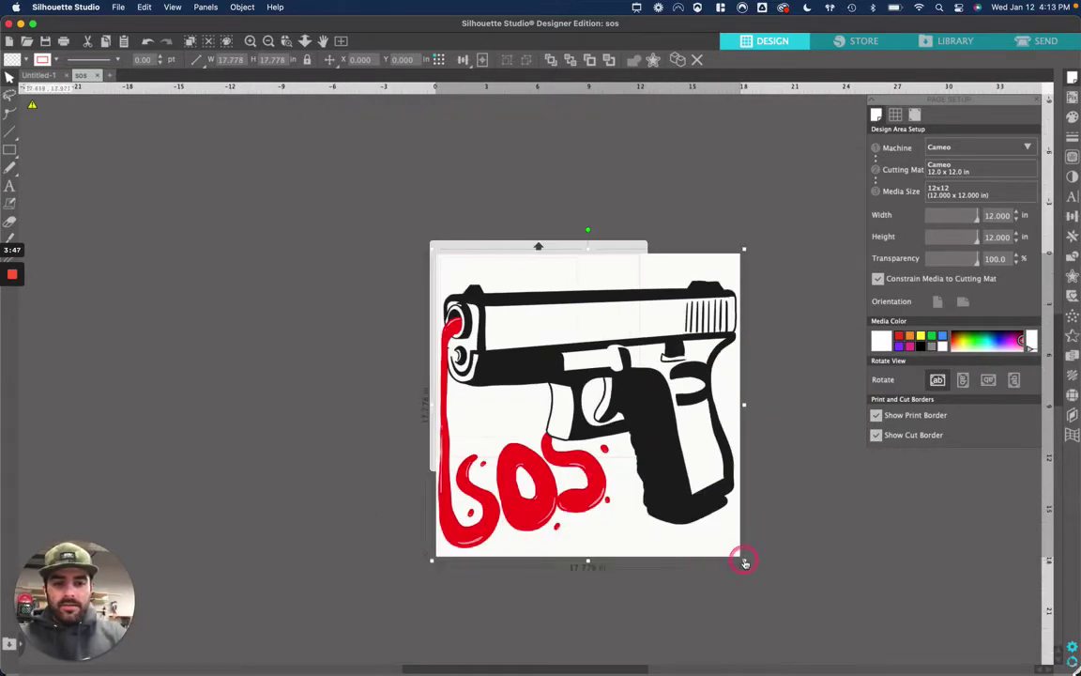
drag(745, 561, 592, 447)
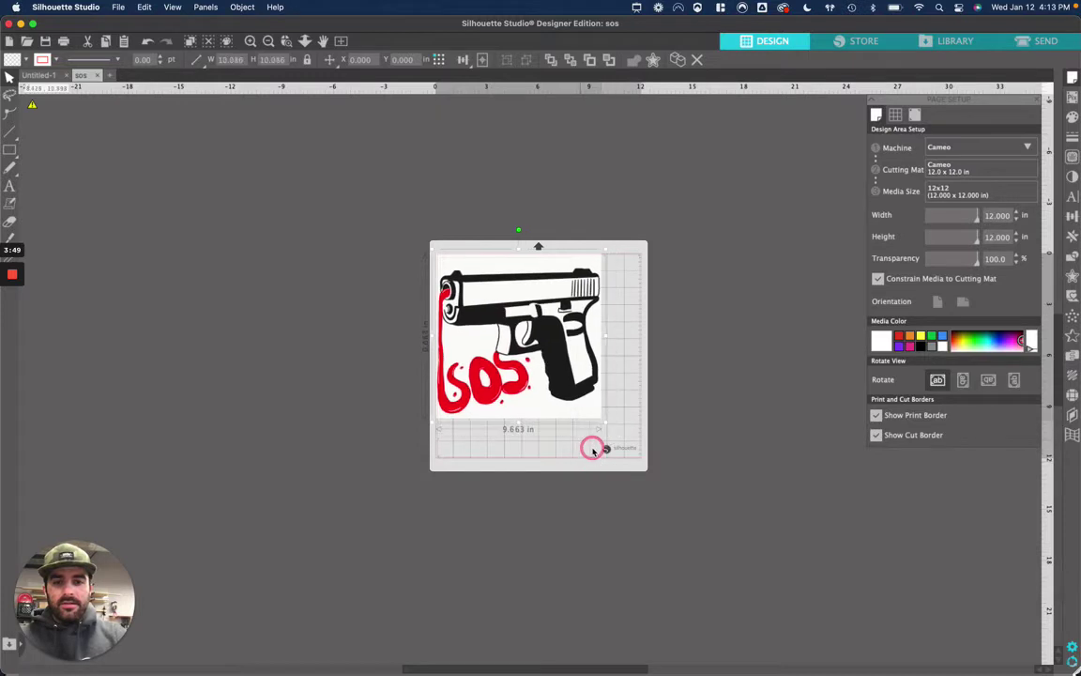
drag(554, 359, 566, 367)
key(super+plus)
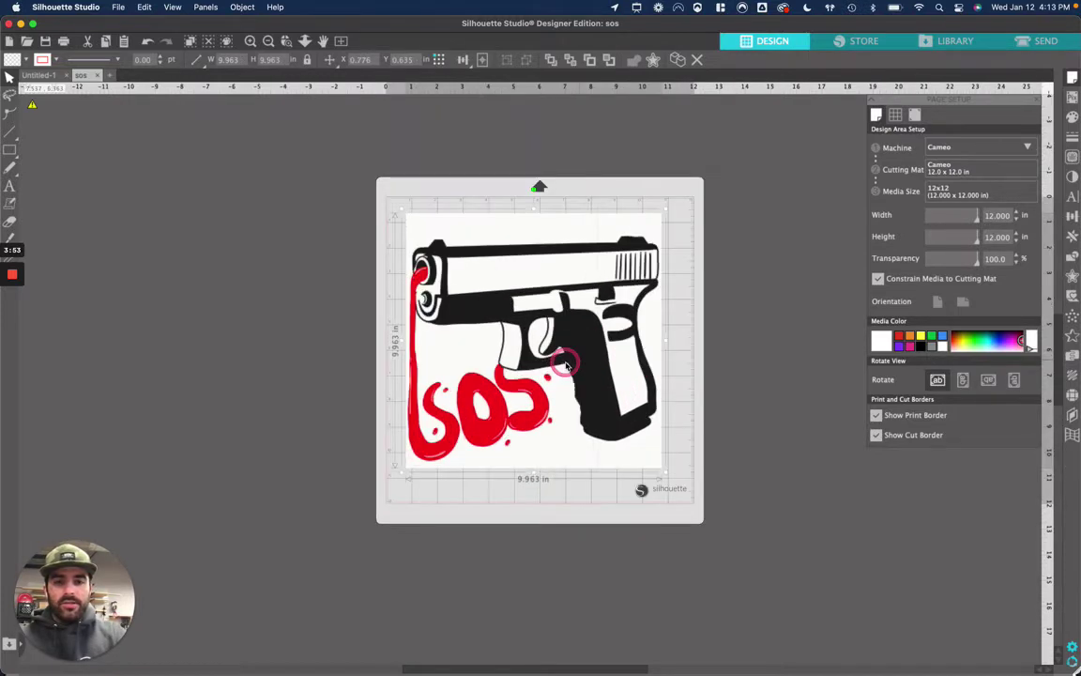
key(super+plus)
scroll(566, 366, up, 2)
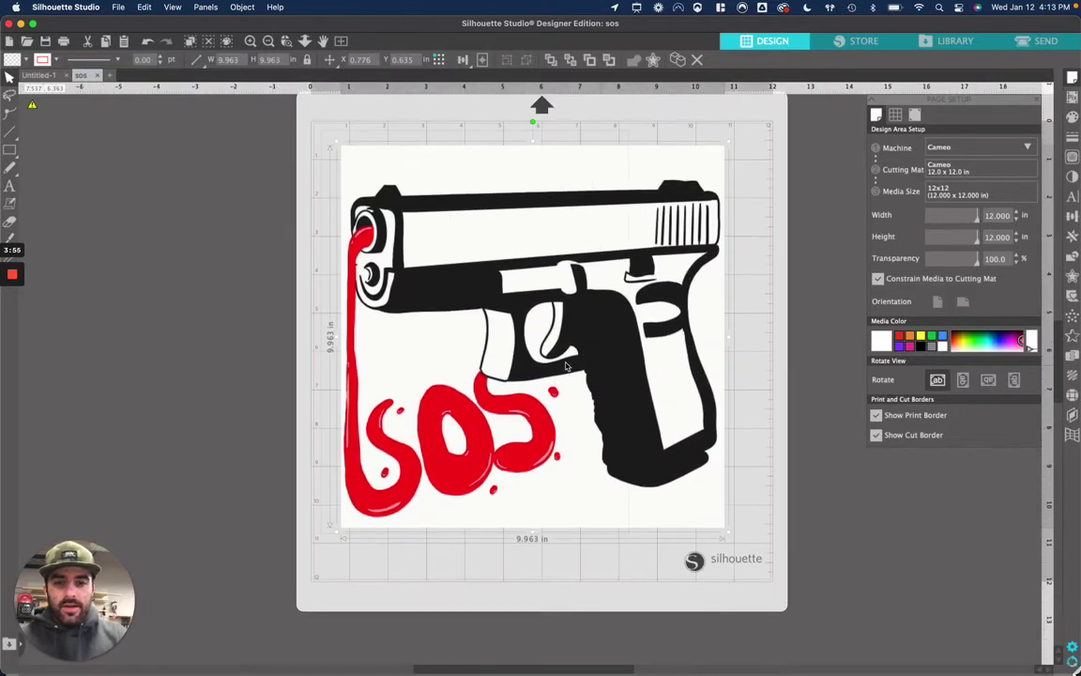
click(794, 120)
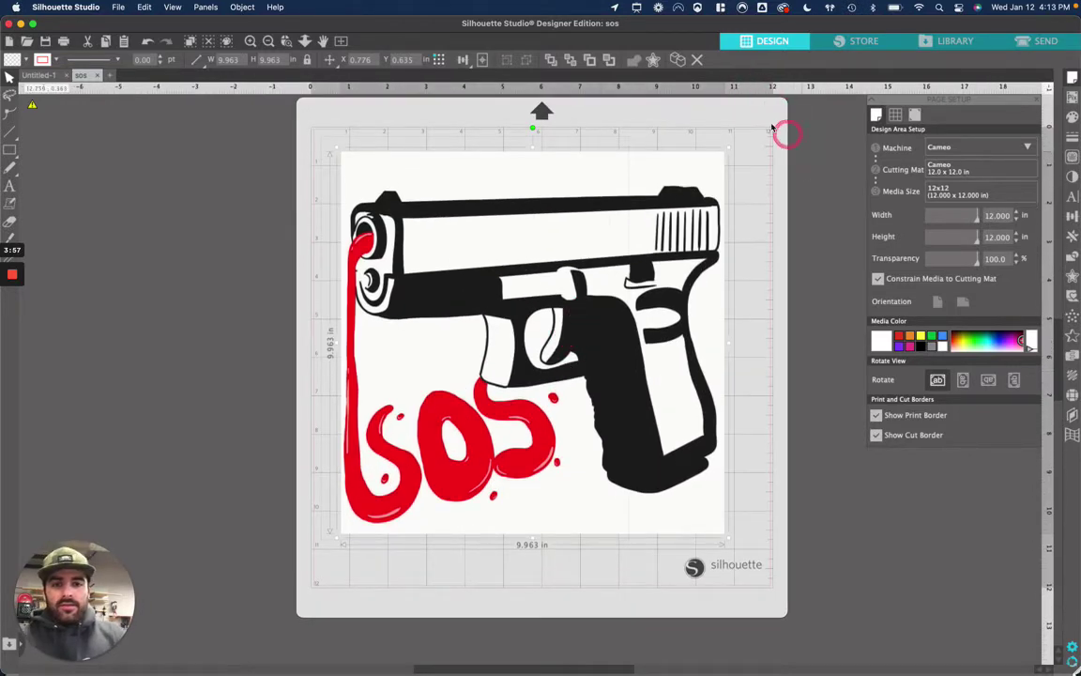
click(410, 148)
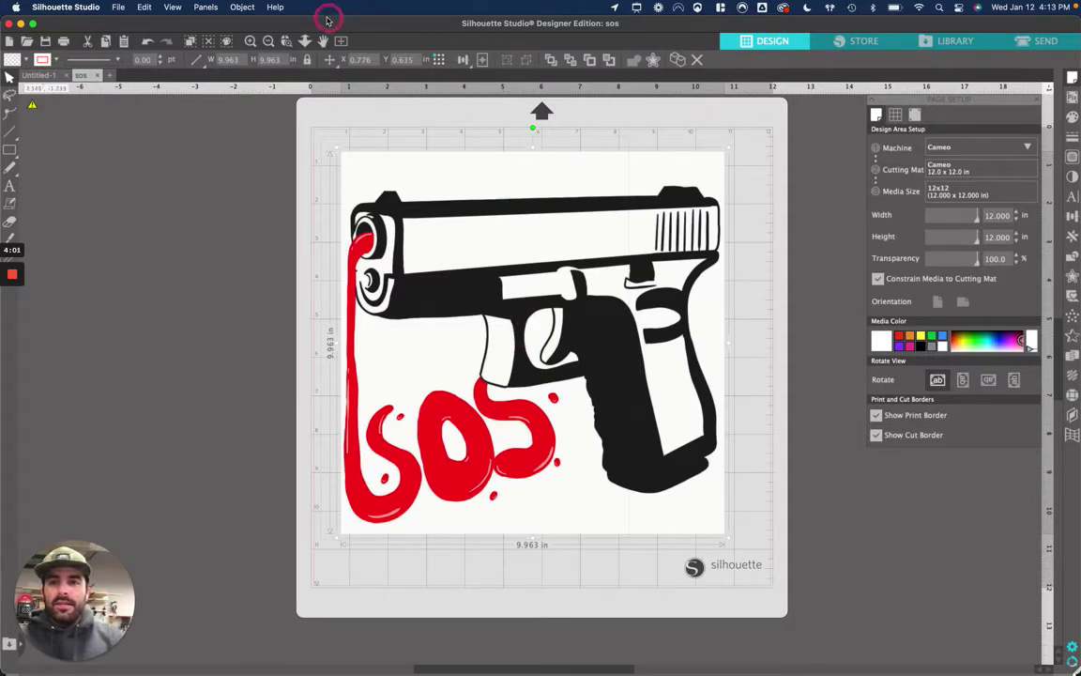
Show the Trace panel from the Panels menu
click(207, 9)
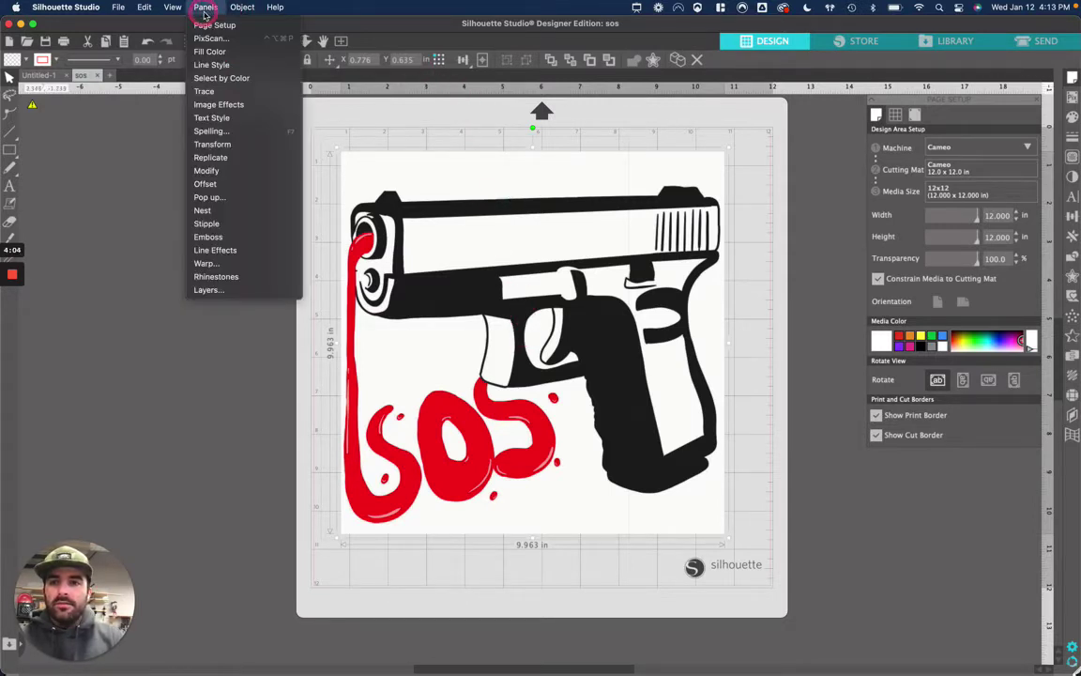
click(268, 97)
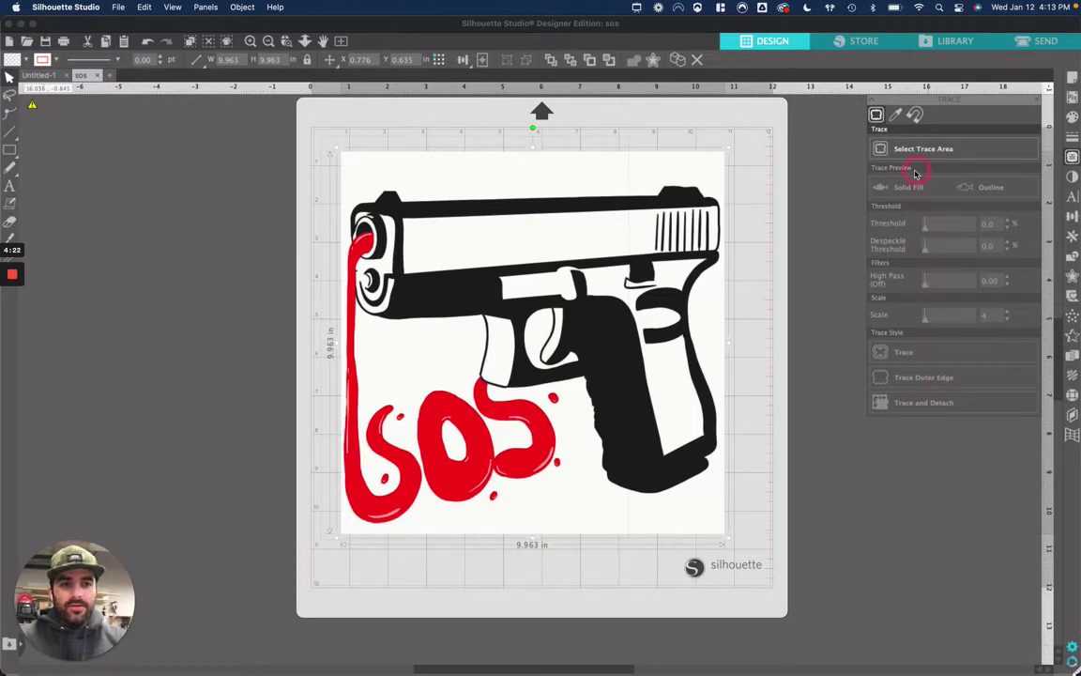
Draw a trace area around the whole gun image and set the threshold to 43%
click(985, 151)
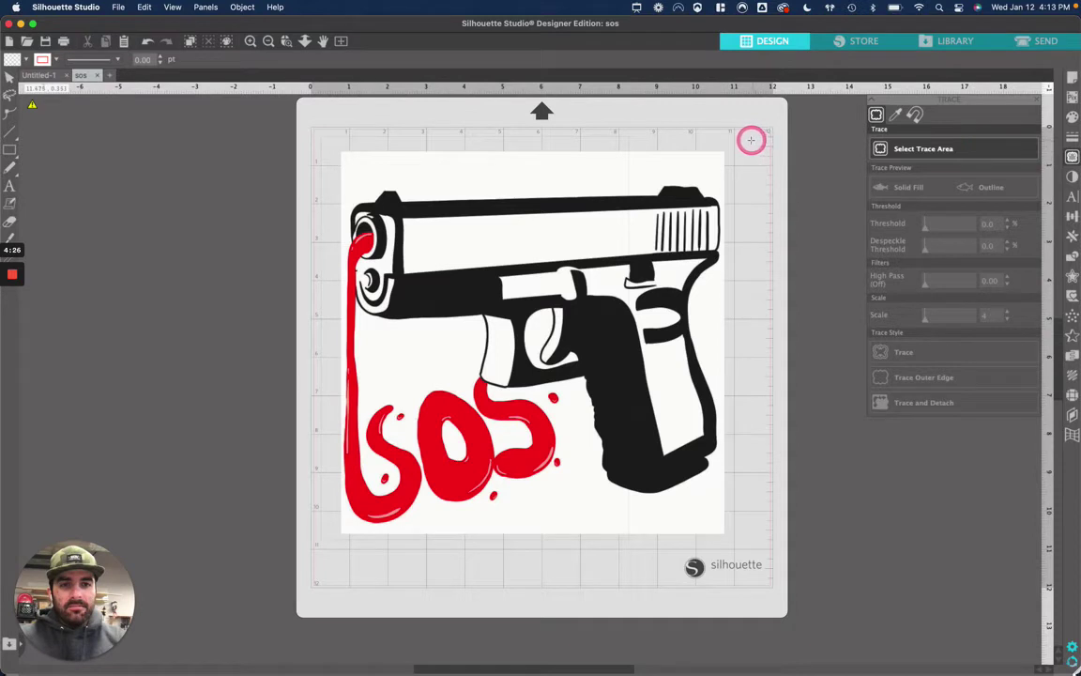
mouse_move(751, 139)
mouse_down()
mouse_move(616, 313)
mouse_move(490, 371)
mouse_move(320, 550)
mouse_up()
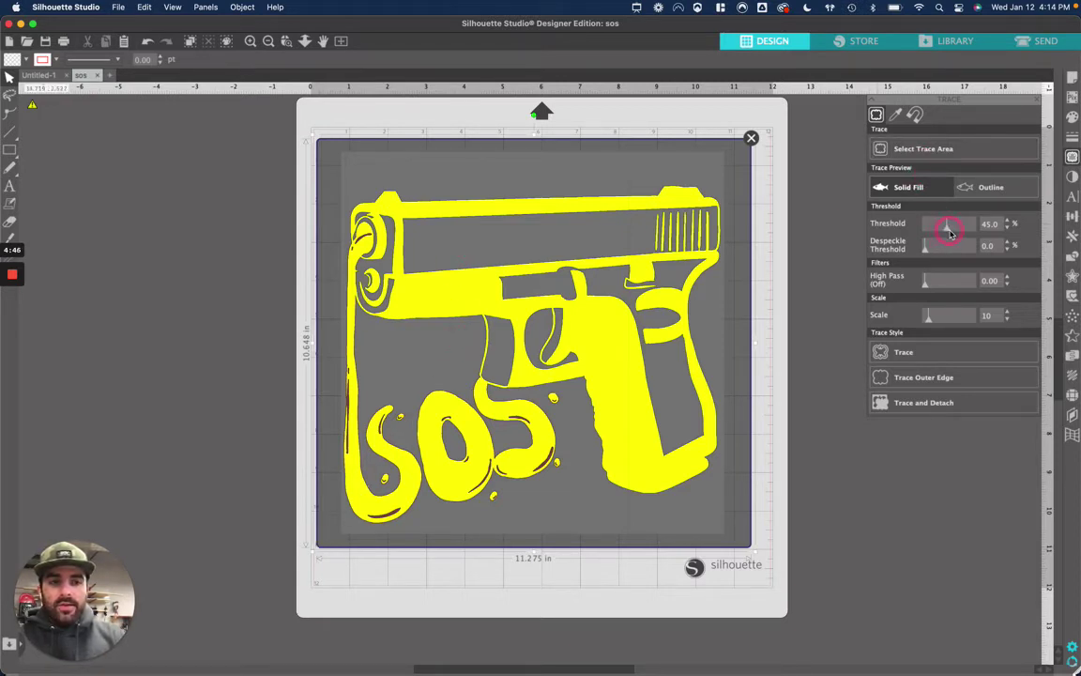
drag(948, 233, 934, 229)
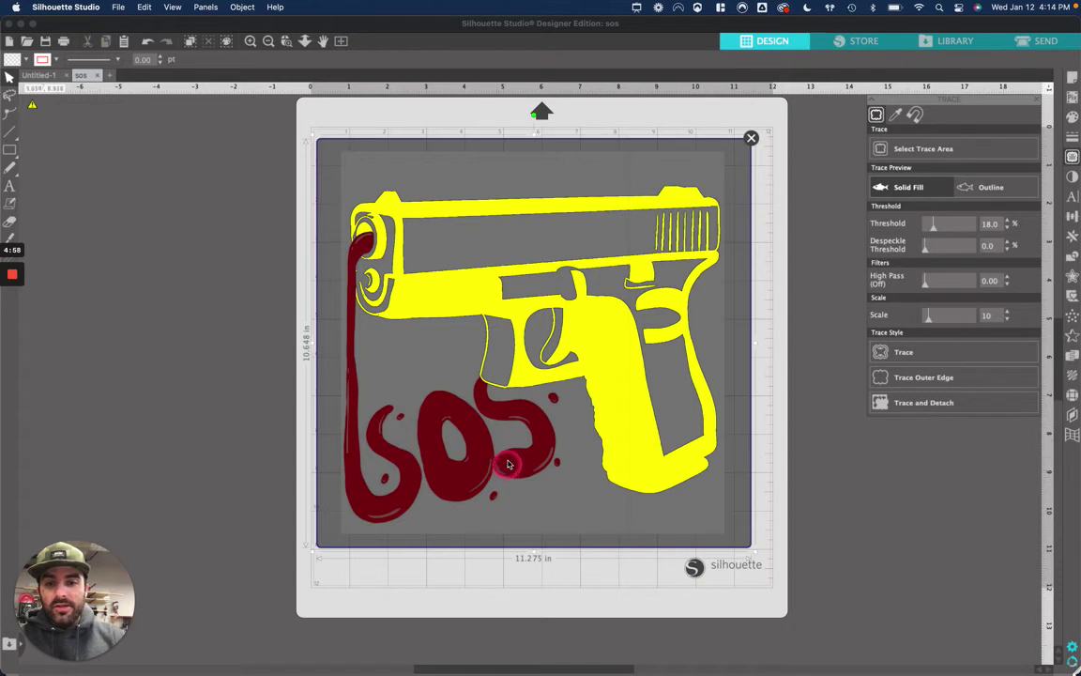
click(944, 230)
click(958, 231)
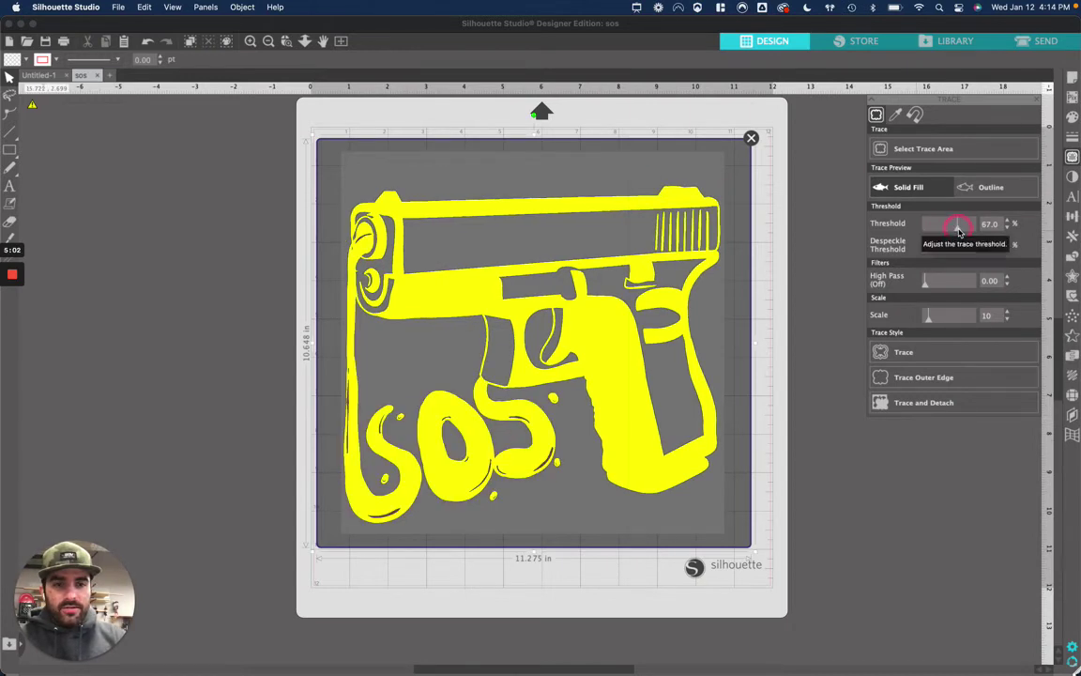
click(966, 232)
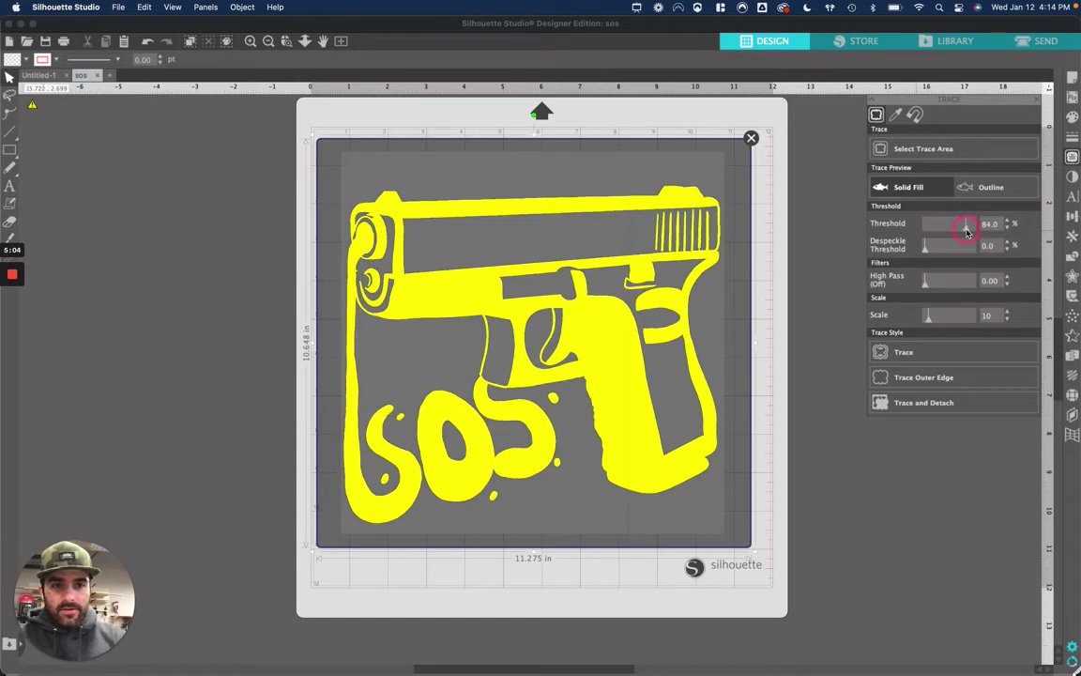
click(976, 232)
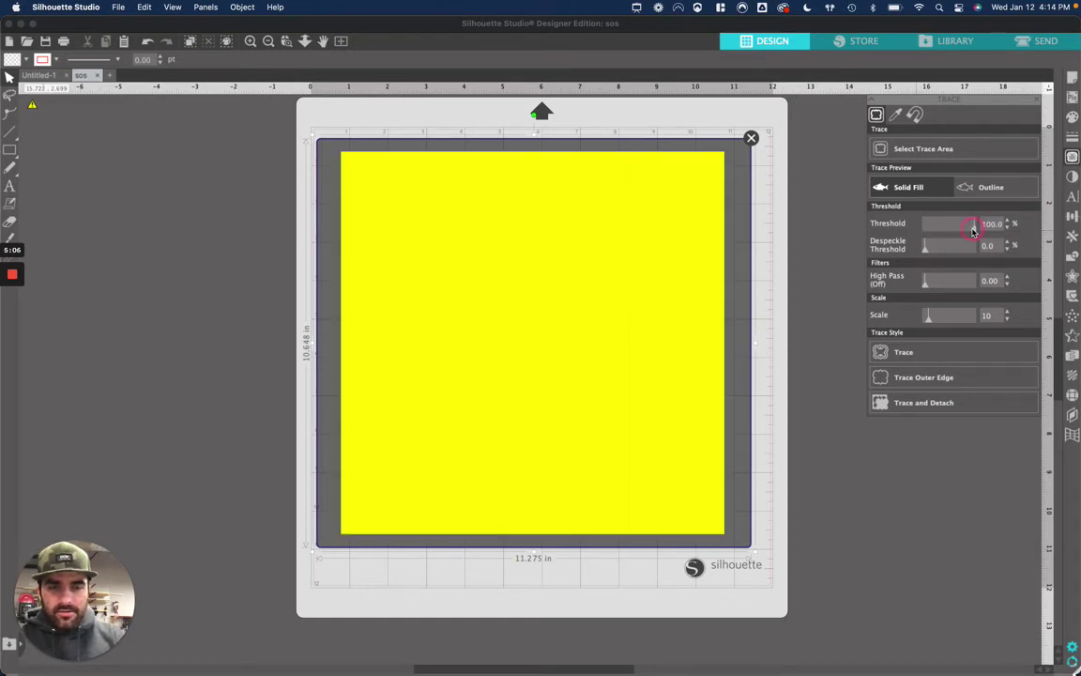
drag(973, 232, 945, 231)
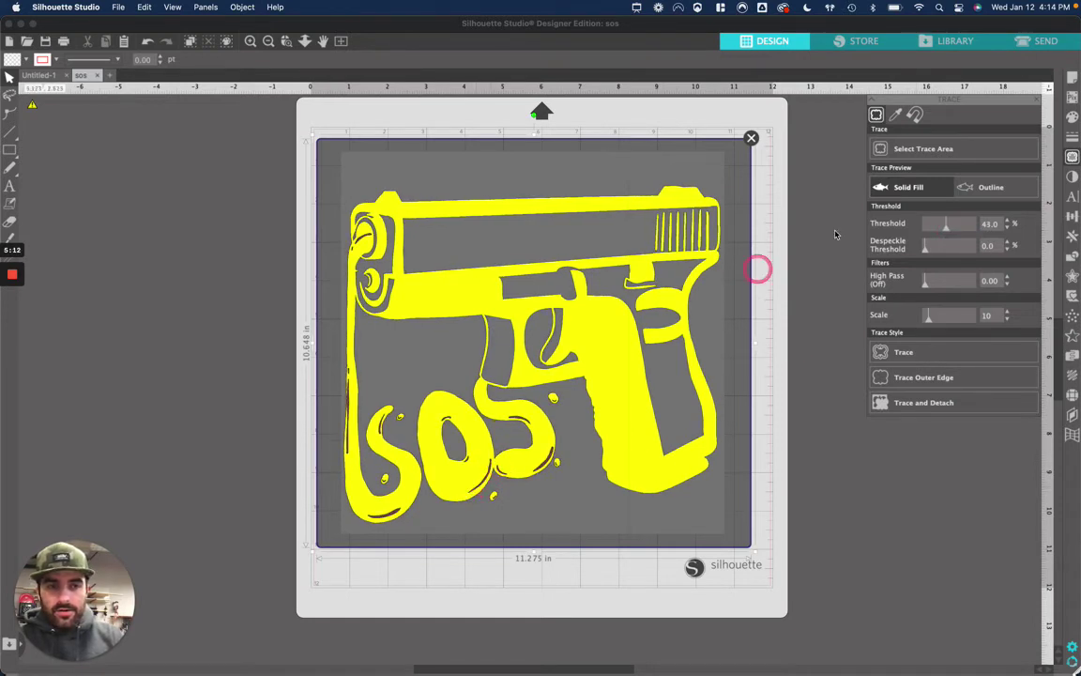
click(962, 230)
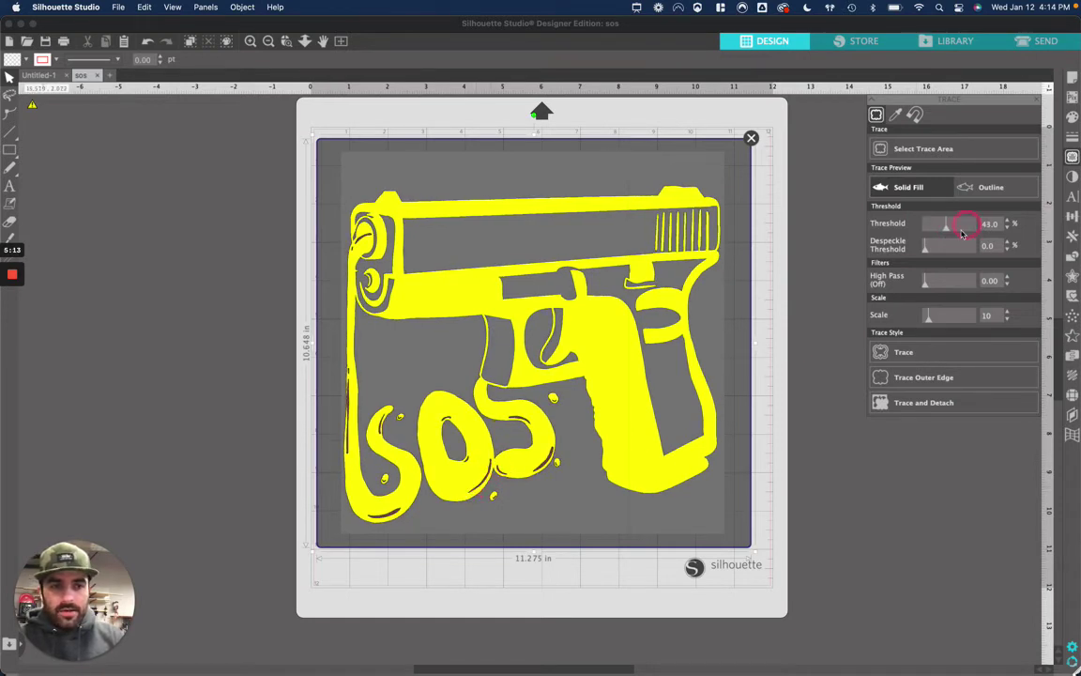
Trace the gun-and-SOS image, then delete the original picture so only the red cut outlines remain
click(890, 352)
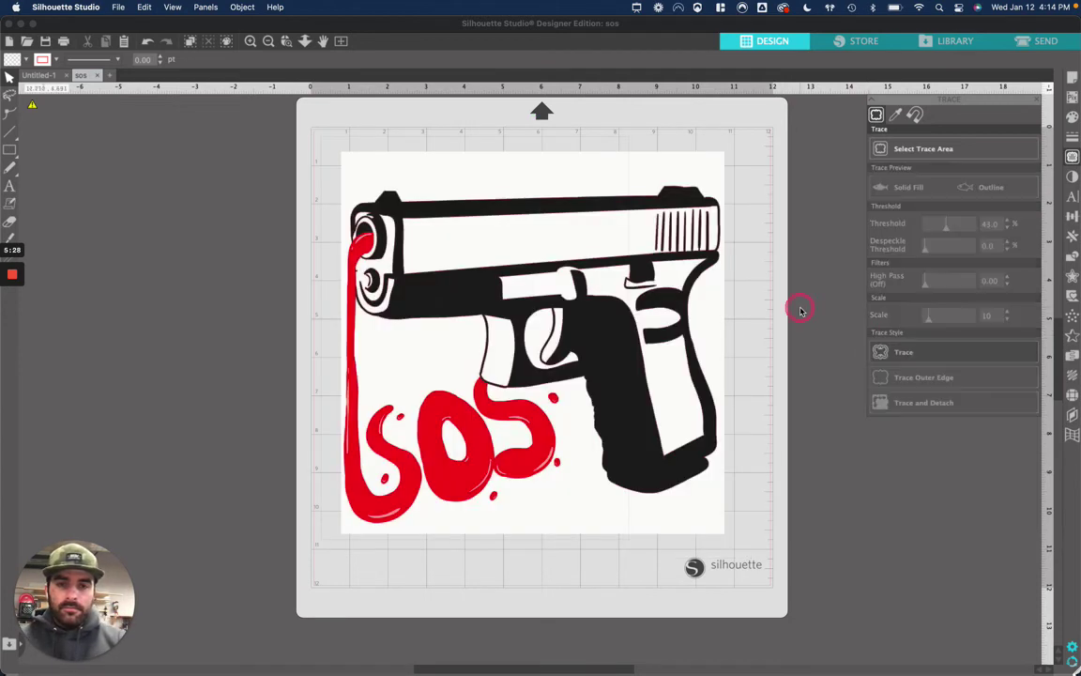
click(452, 180)
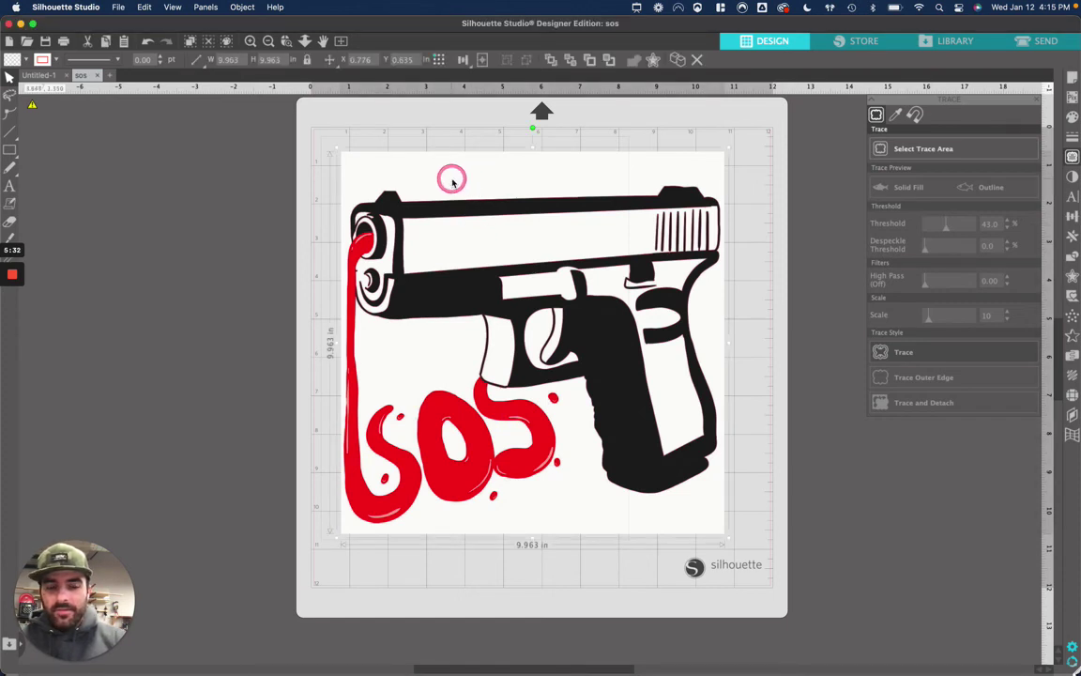
key(Delete)
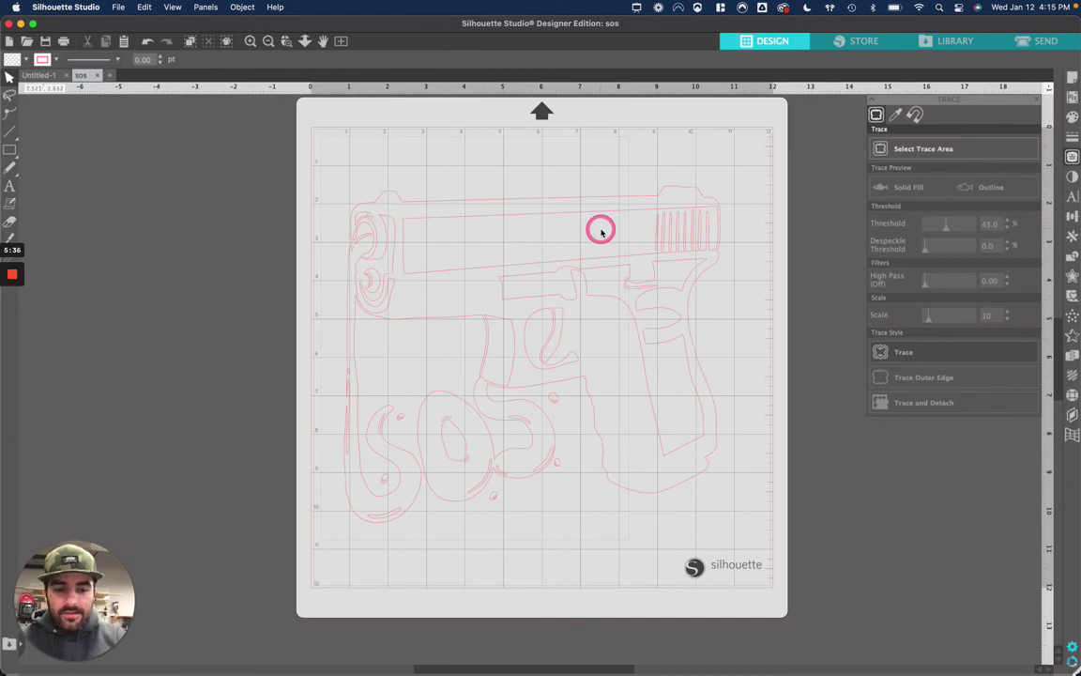
Zoom in to inspect the red gun and SOS trace lines, return to the full 12x12 mat, and bring up the SEND settings
scroll(602, 232, up, 3)
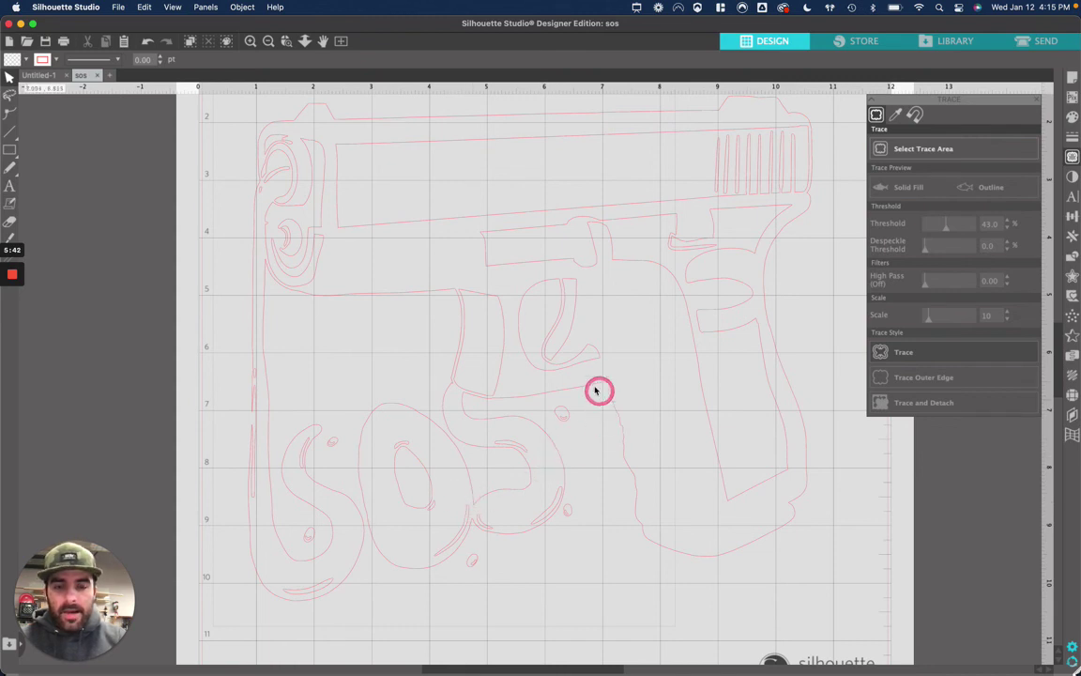
scroll(586, 370, up, 2)
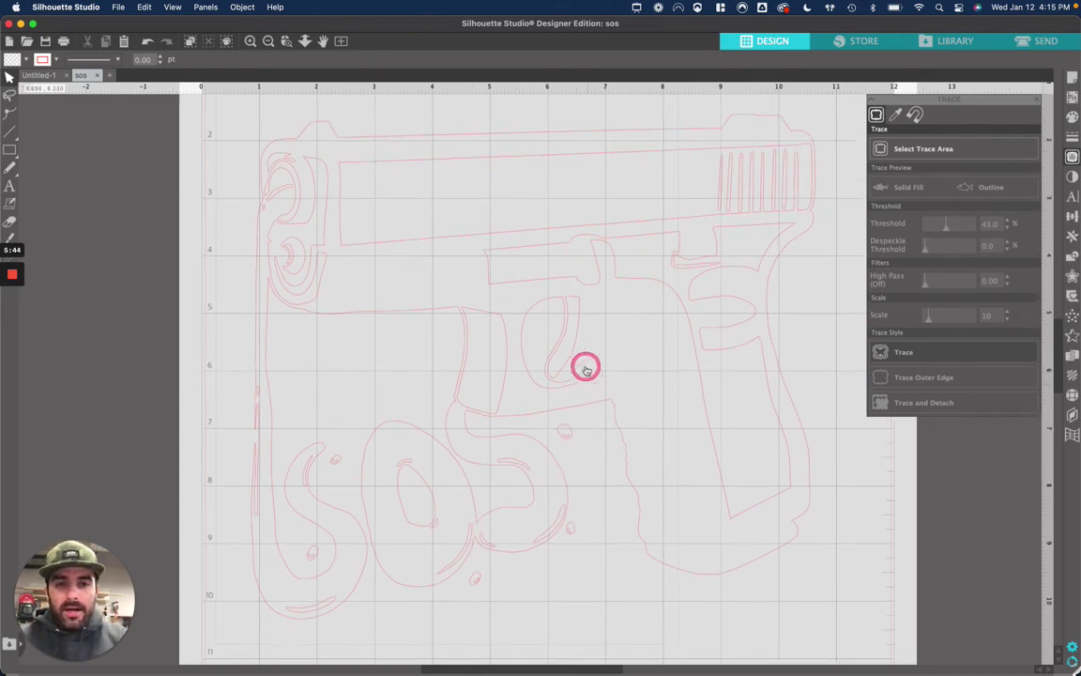
scroll(584, 376, right, 3)
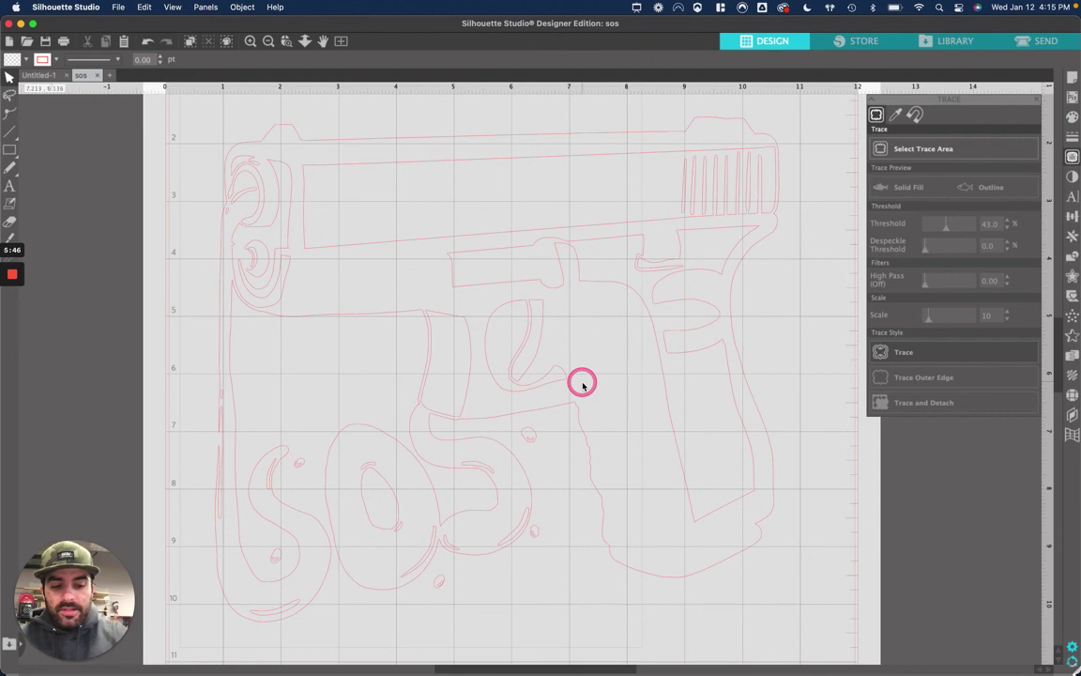
scroll(582, 385, down, 5)
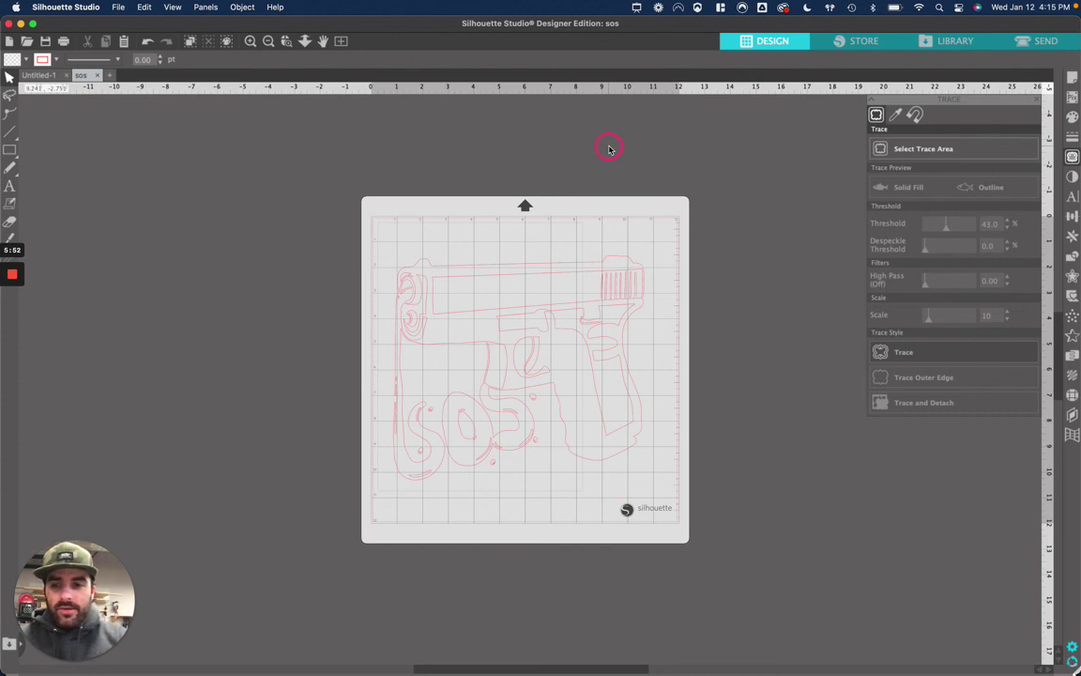
click(1034, 46)
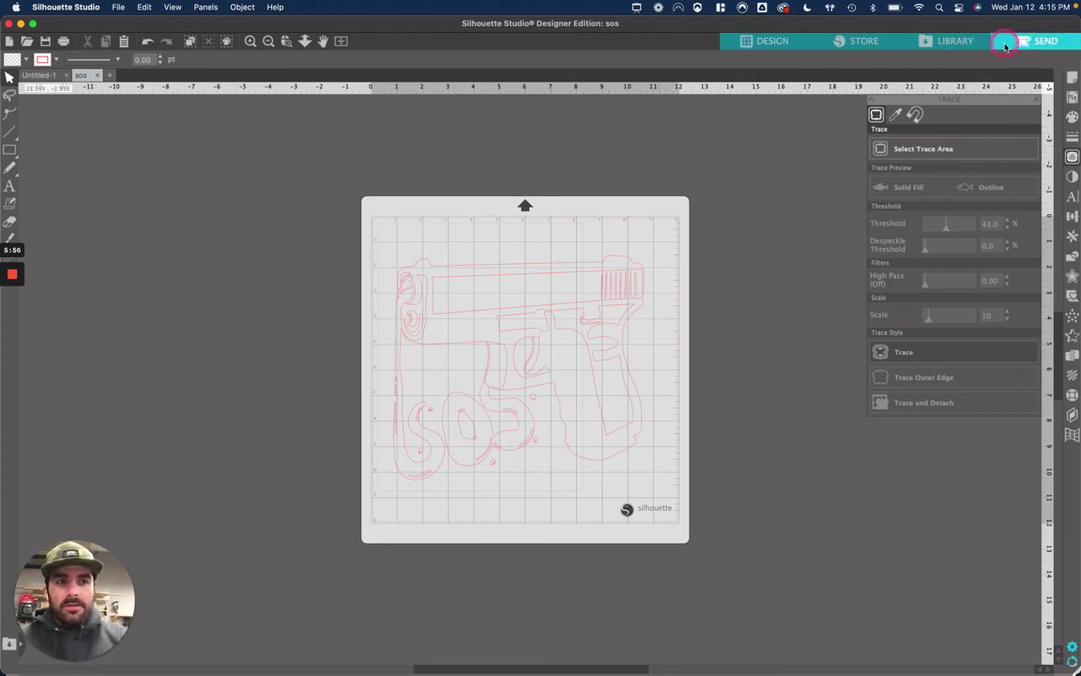